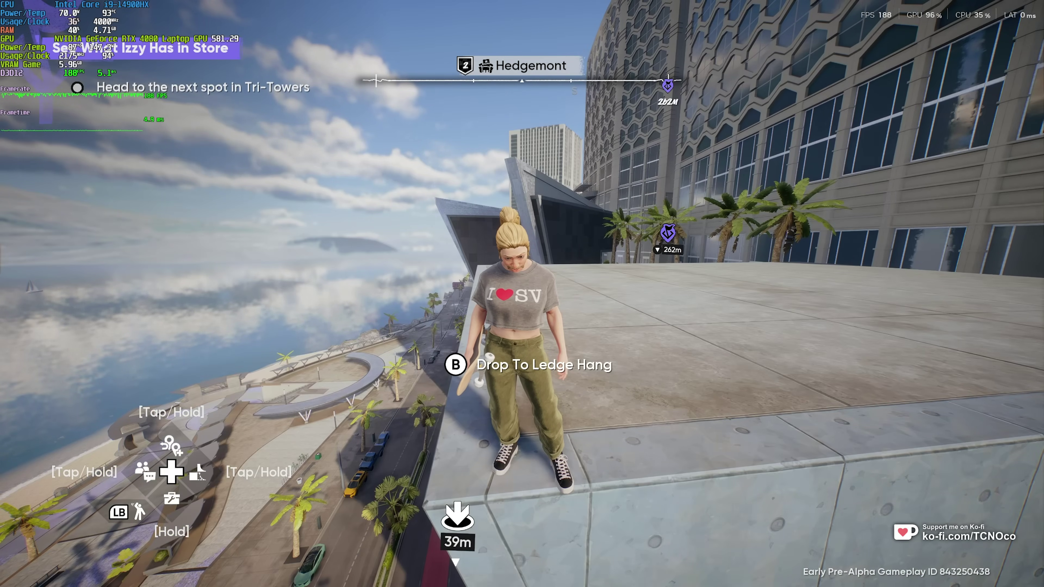
# Step: Open the Graphics category of Skate's settings from the pause menu
pyautogui.press('m')
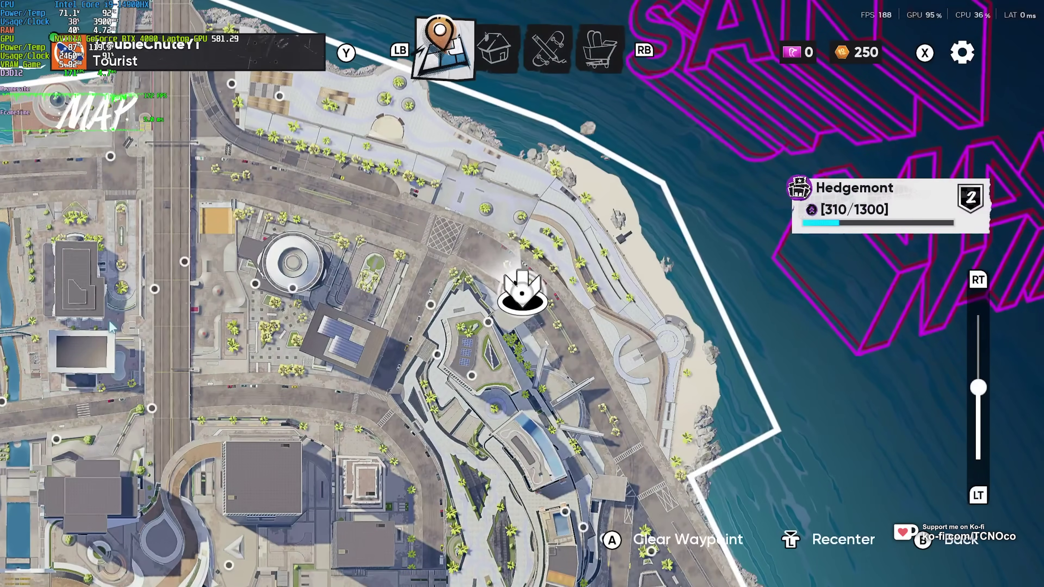
pyautogui.press('Escape')
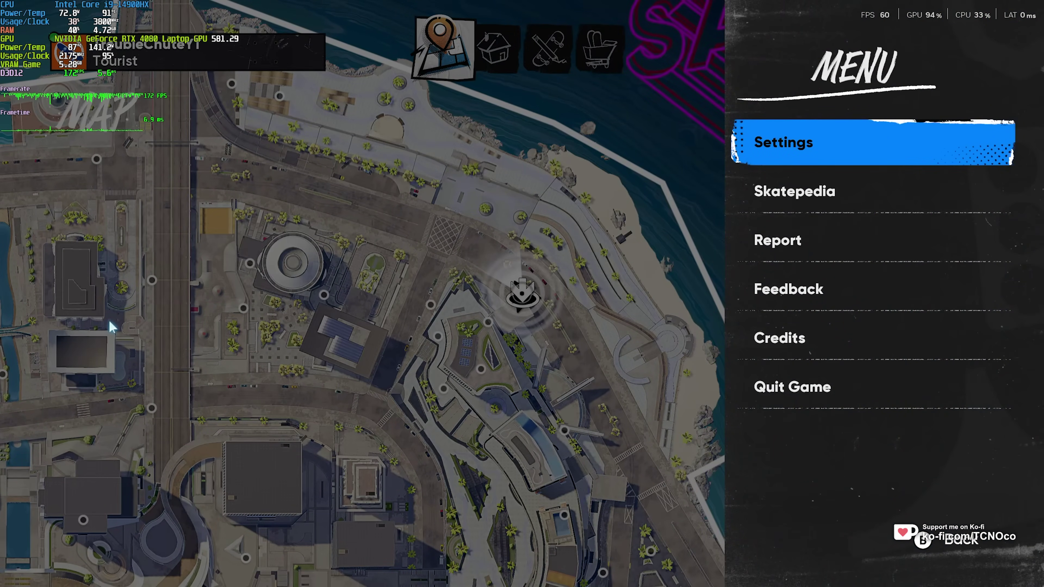
pyautogui.press('Return')
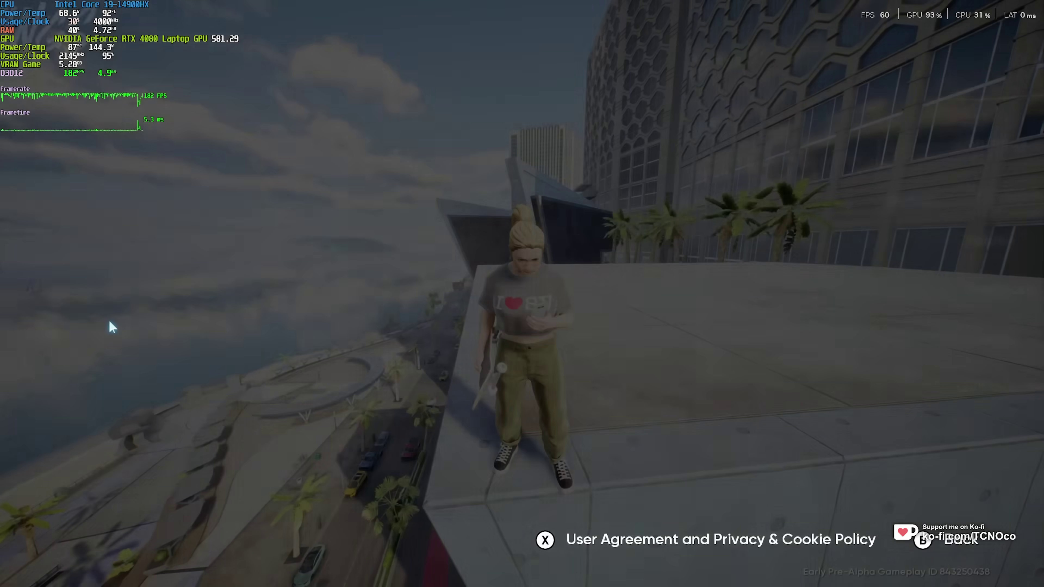
pyautogui.press('Right')
pyautogui.press('Return')
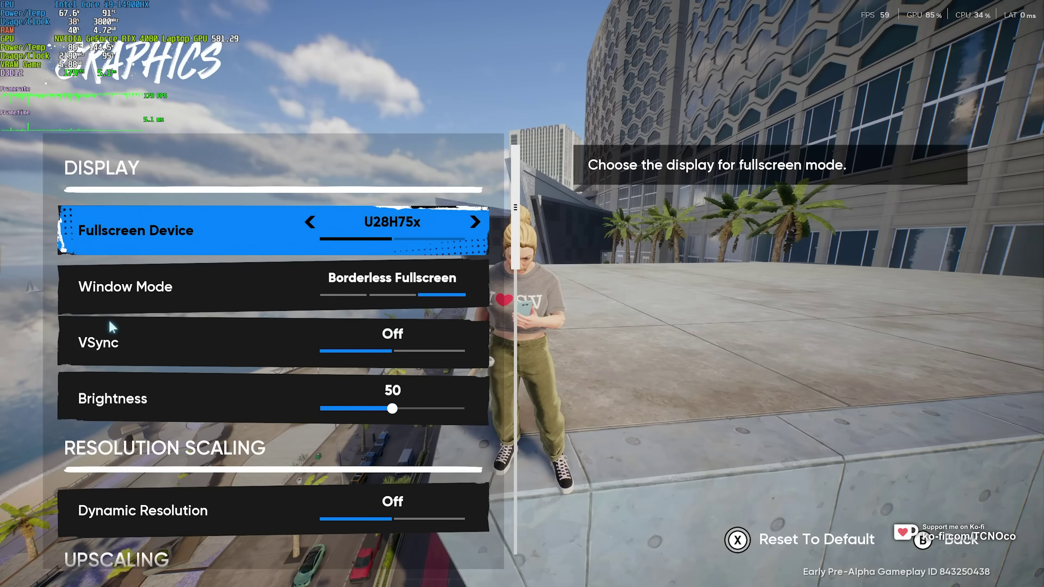
# Step: Try Fullscreen for Window Mode, then leave it on Borderless Fullscreen
pyautogui.press('Down')
pyautogui.press('Down')
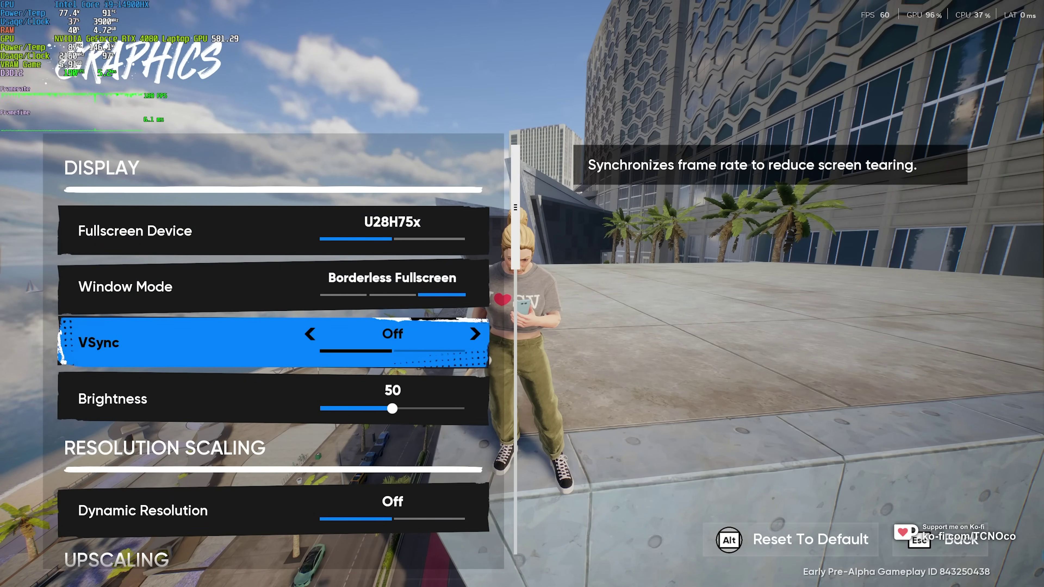
pyautogui.press('Up')
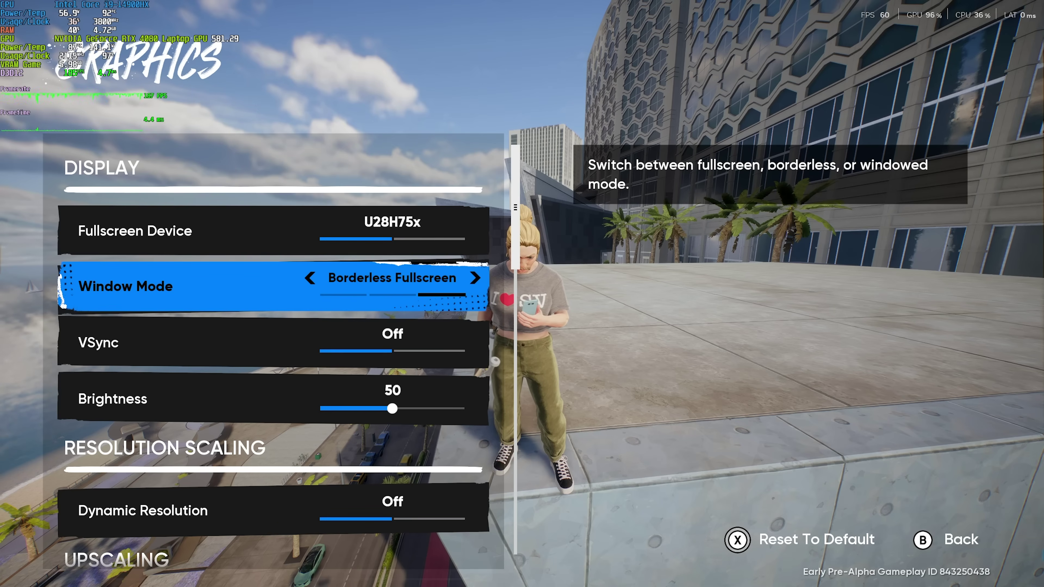
pyautogui.press('Left')
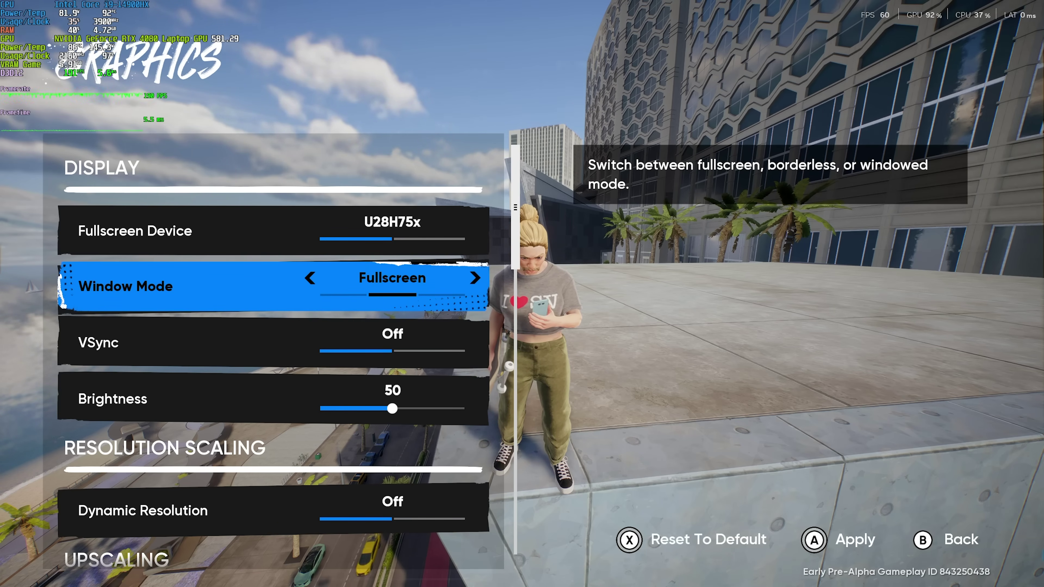
pyautogui.press('Right')
pyautogui.press('Down')
pyautogui.press('Down')
pyautogui.press('Down')
pyautogui.press('Down')
pyautogui.press('Up')
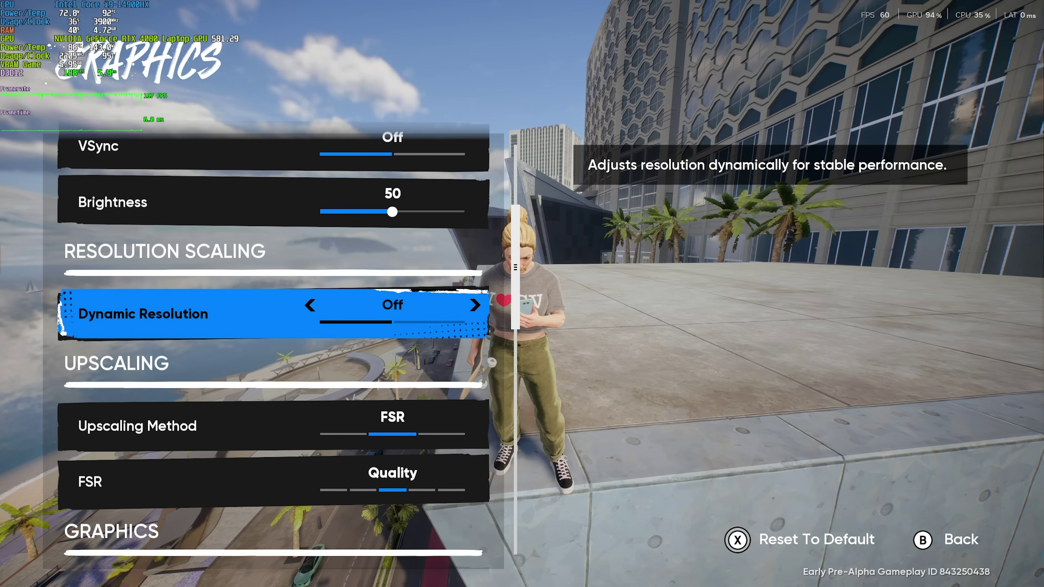
# Step: Cycle Upscaling Method through None and XeSS, then back to FSR
pyautogui.press('Down')
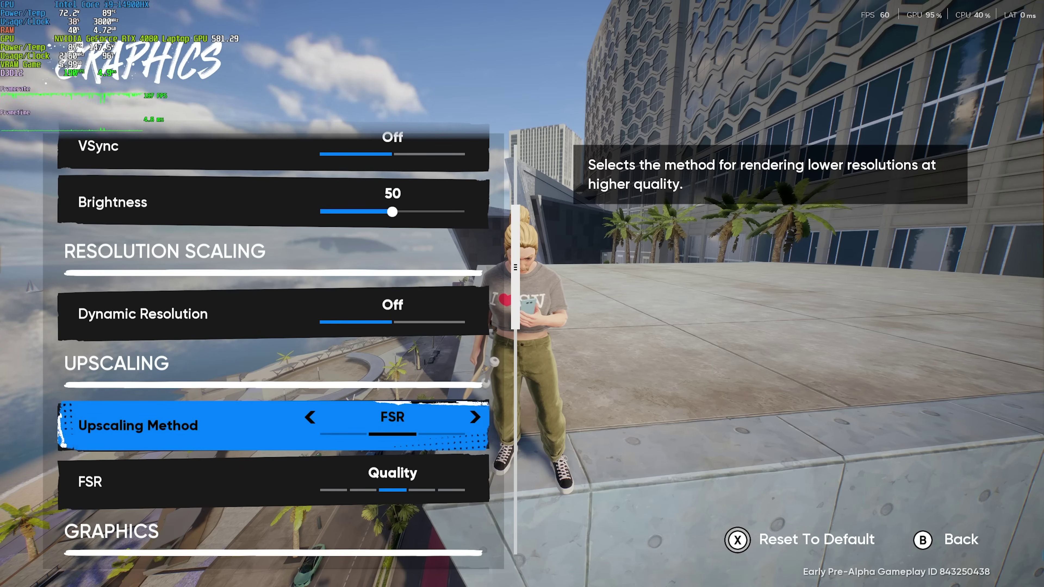
pyautogui.press('Down')
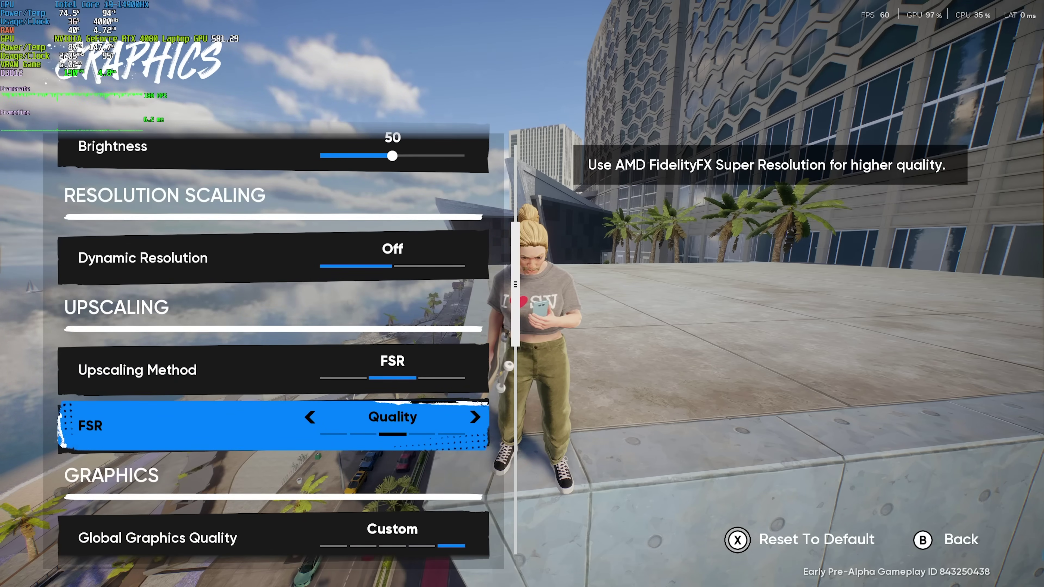
pyautogui.press('Up')
pyautogui.press('Left')
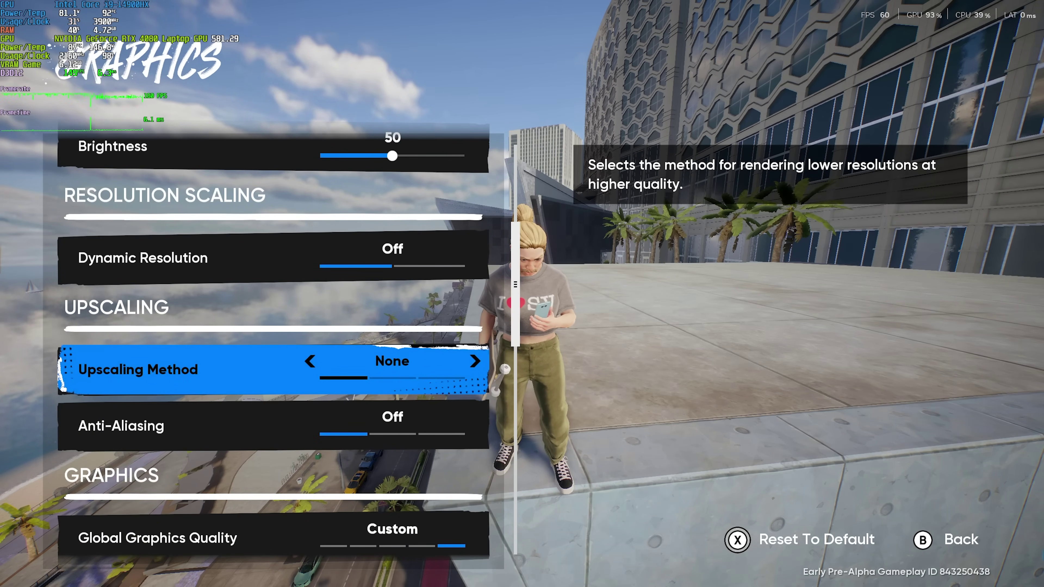
pyautogui.press('Right')
pyautogui.press('Right')
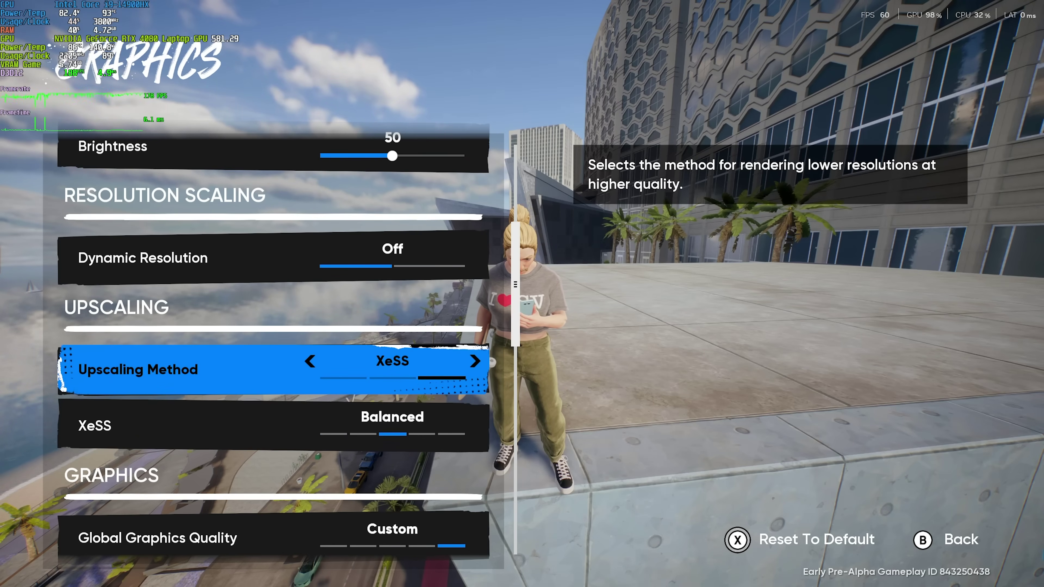
pyautogui.press('Left')
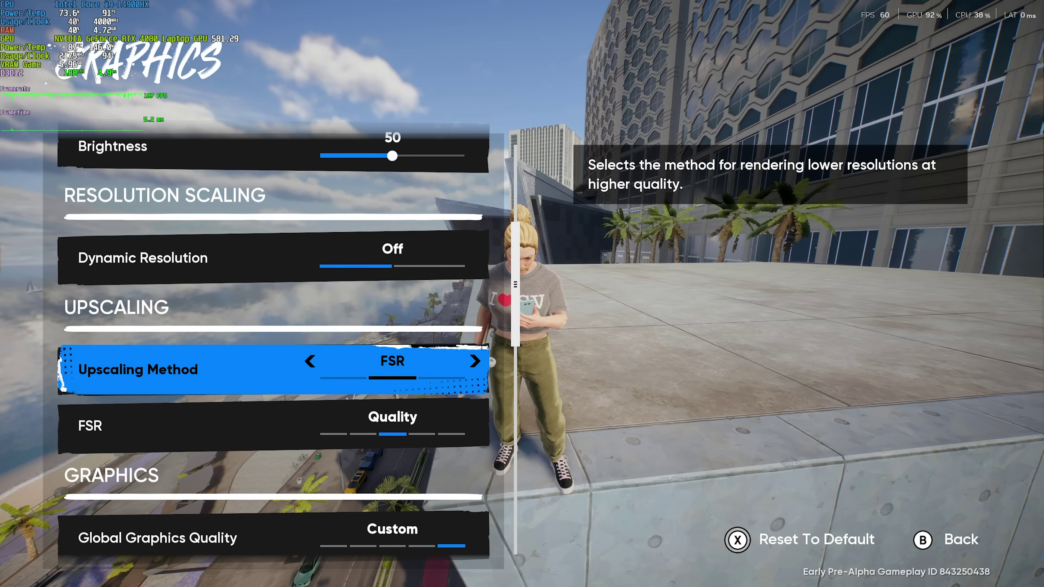
# Step: With upscaling set to None, set Anti-Aliasing to Temporal, then restore FSR at Quality
pyautogui.press('Left')
pyautogui.press('Down')
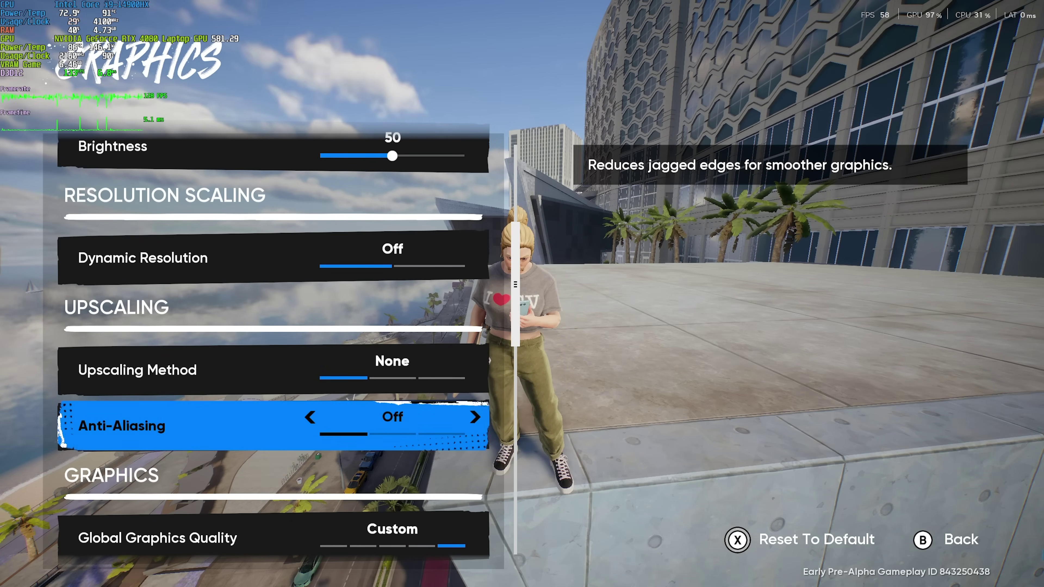
pyautogui.press('Right')
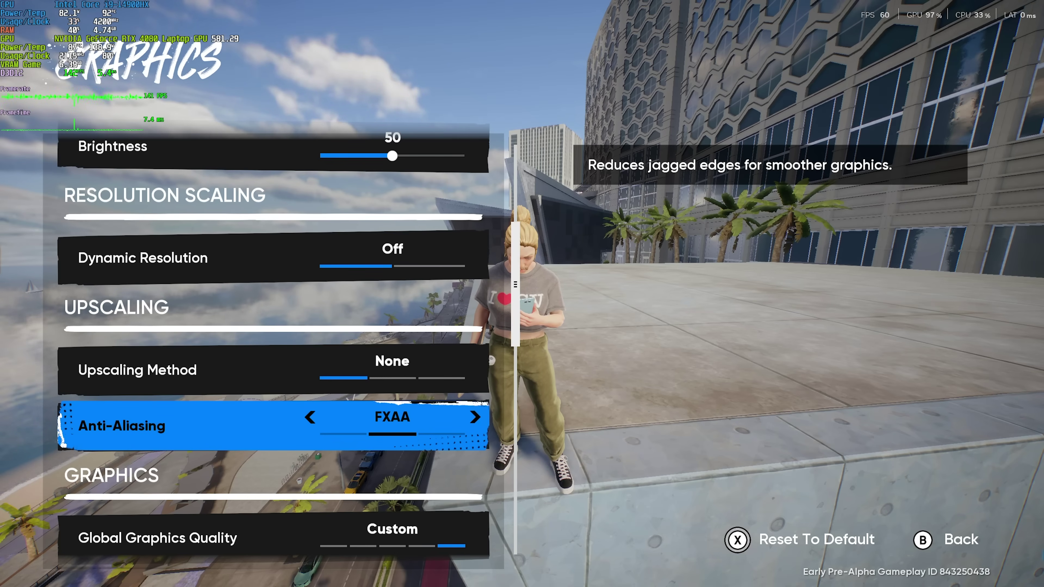
pyautogui.press('Right')
pyautogui.press('Up')
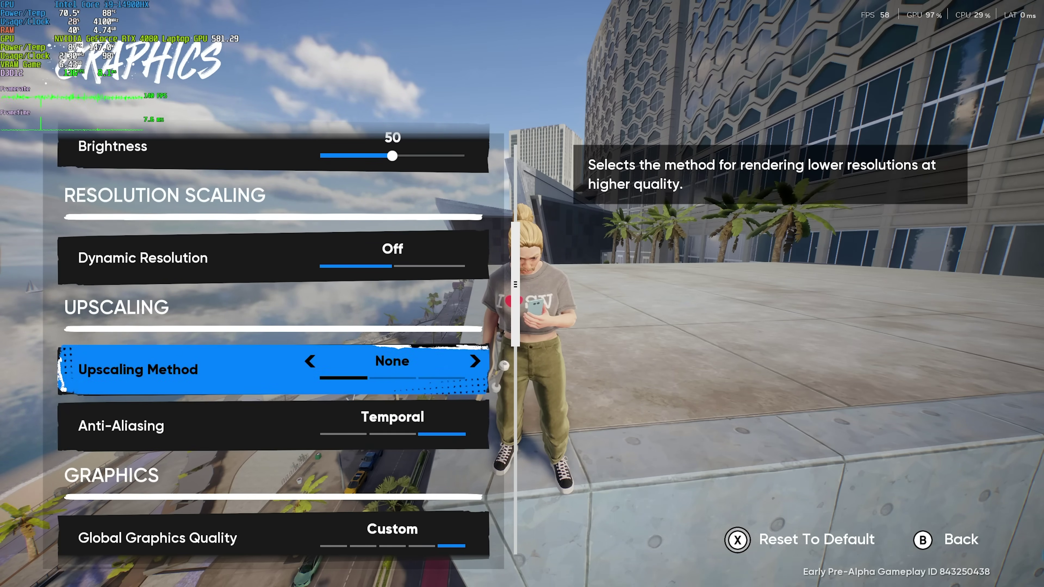
pyautogui.press('Right')
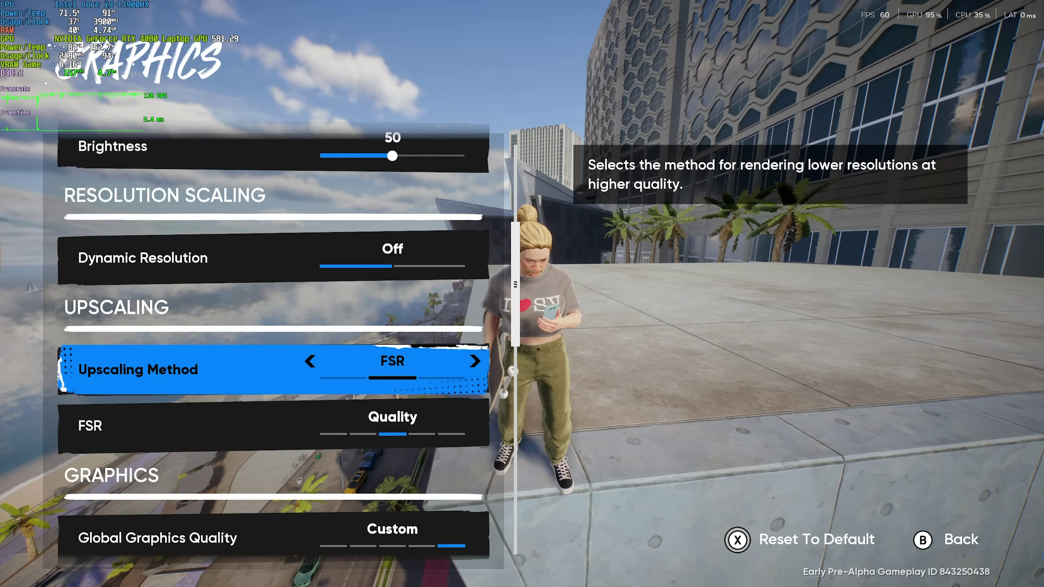
pyautogui.press('Down')
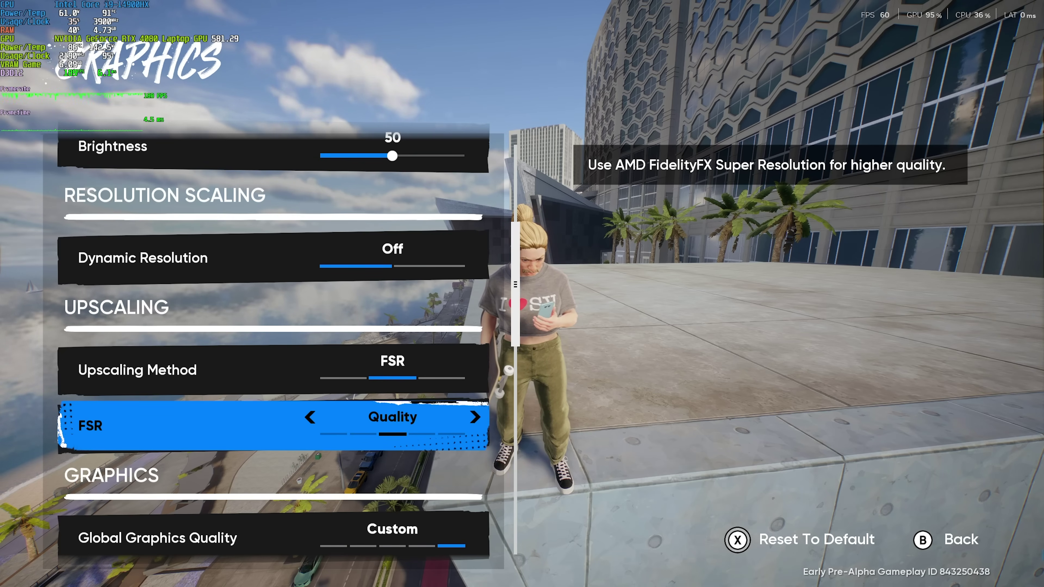
# Step: Compare the Low, Medium and High Global Graphics Quality presets, ending on Ultra
pyautogui.press('Down')
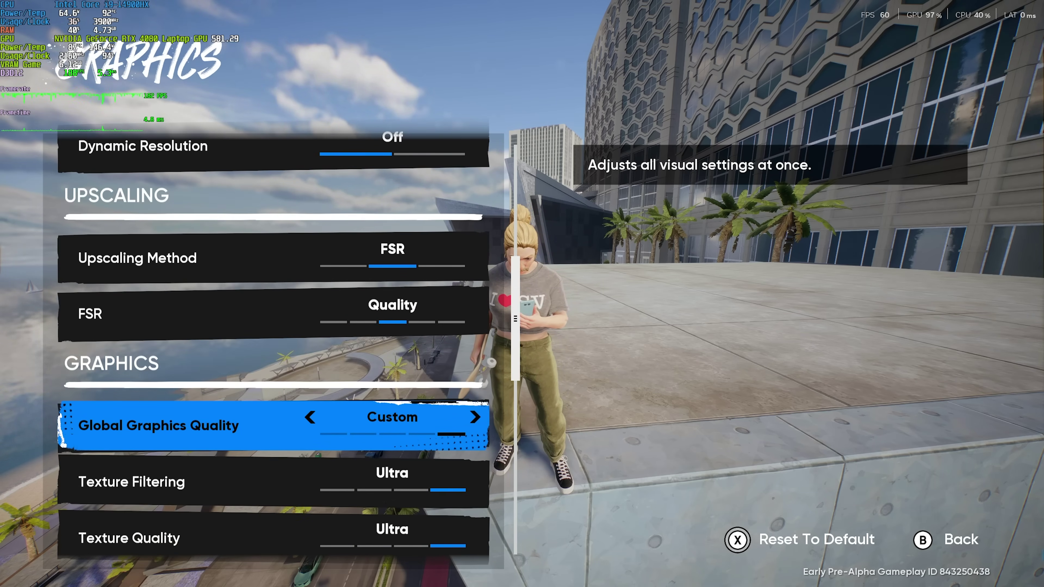
pyautogui.press('Left')
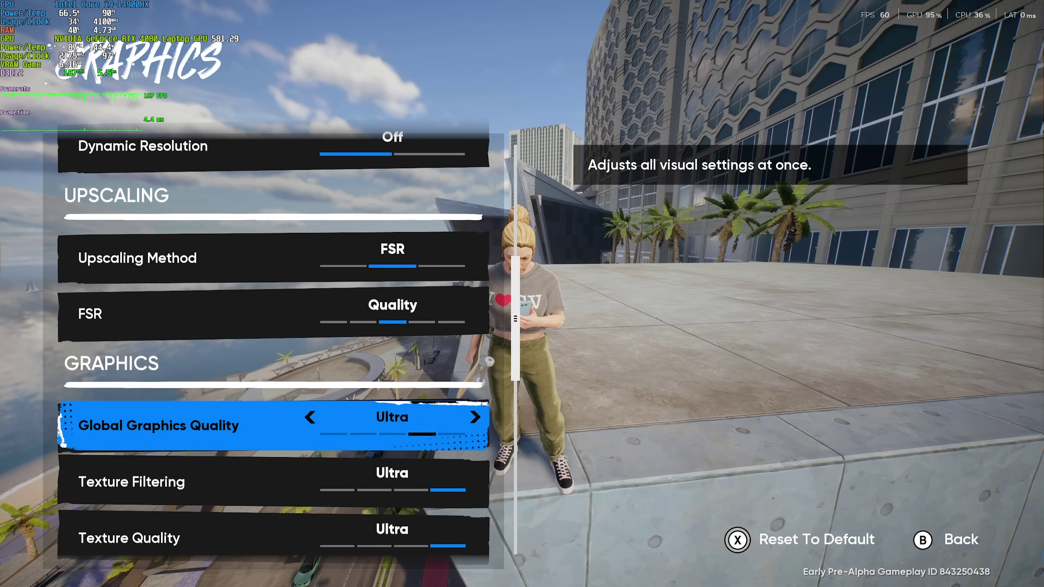
pyautogui.press('Left')
pyautogui.press('Left')
pyautogui.press('Right')
pyautogui.press('Right')
pyautogui.press('Left')
pyautogui.press('Left')
pyautogui.press('Left')
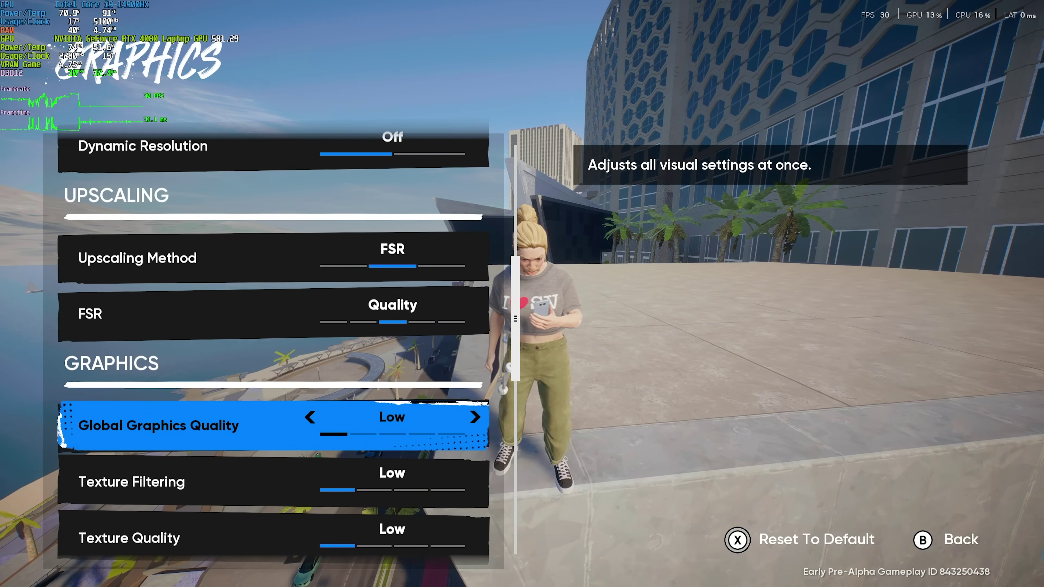
pyautogui.press('Right')
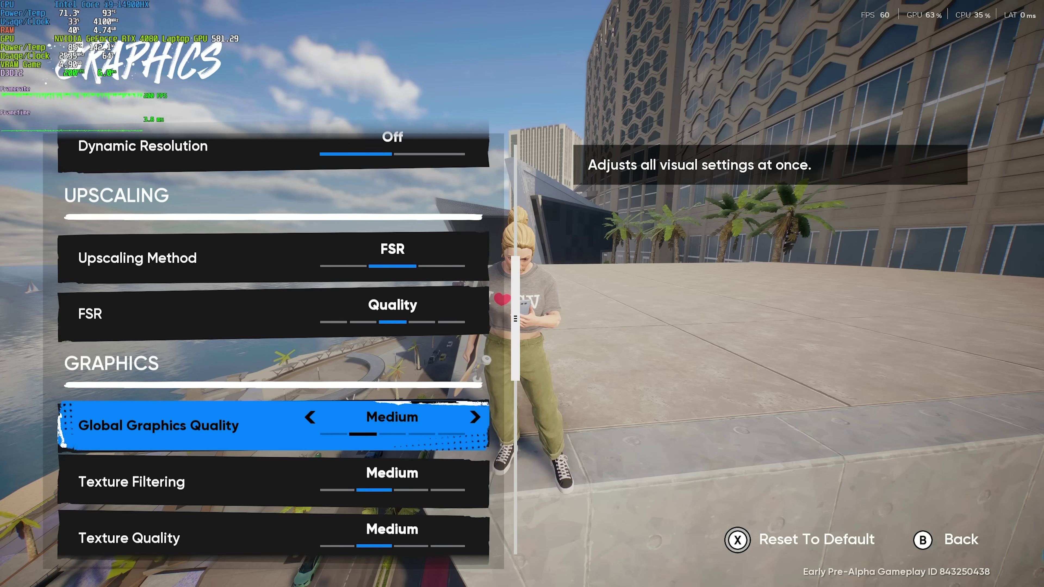
pyautogui.press('Right')
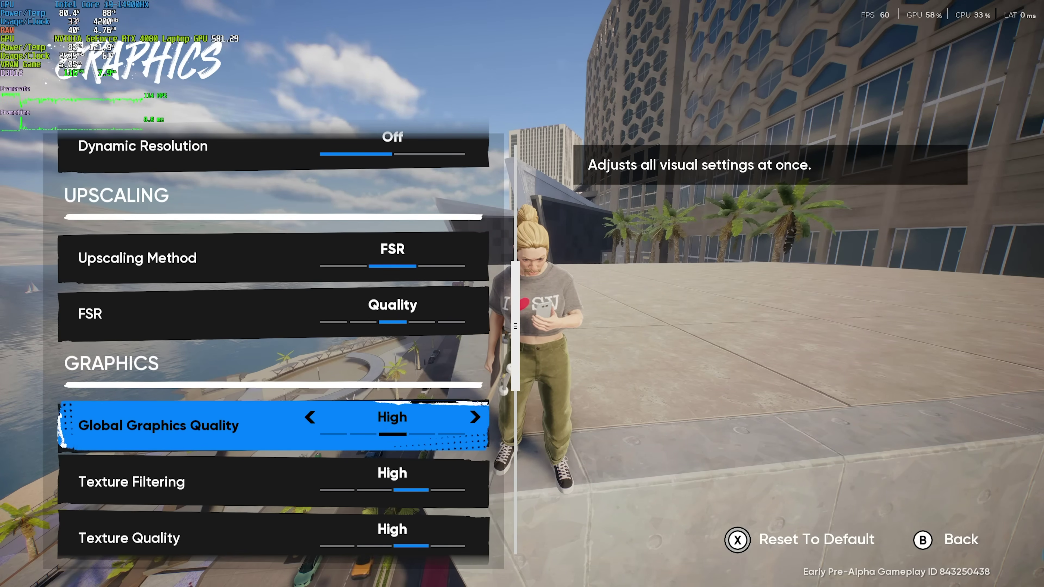
pyautogui.press('Right')
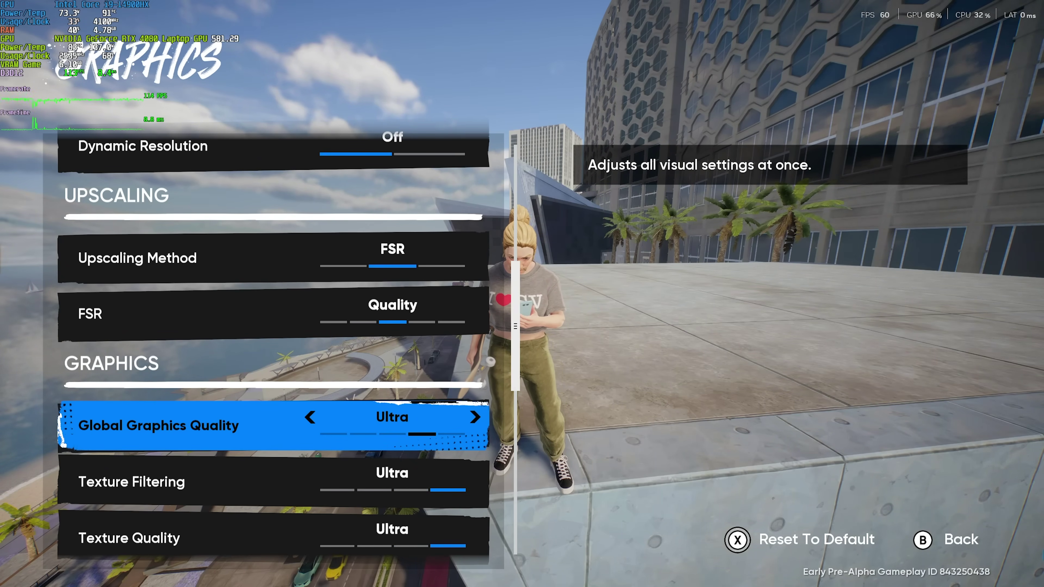
pyautogui.scroll(-3, 273, 350)
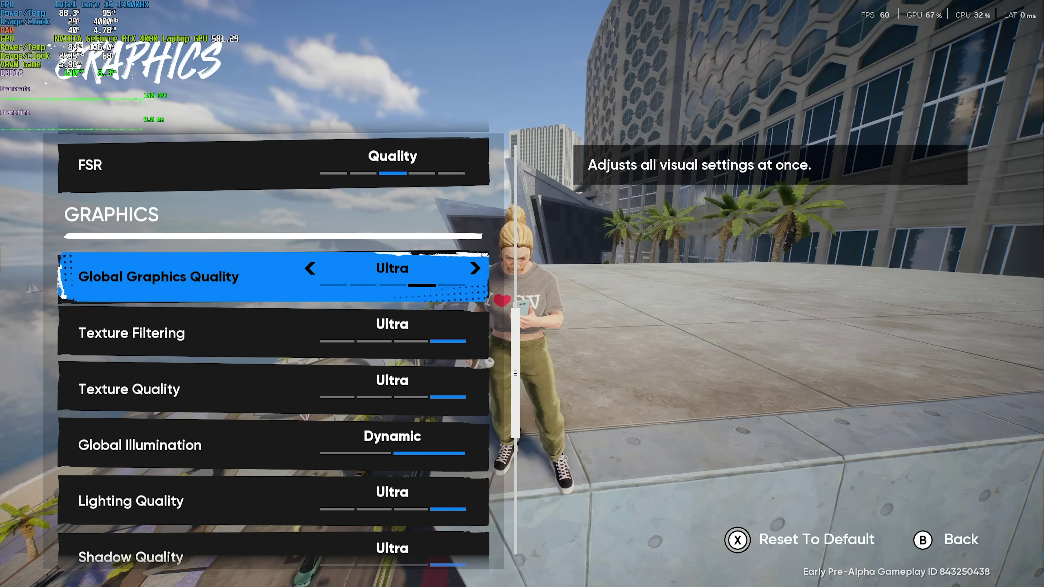
pyautogui.press('Left')
pyautogui.press('Left')
pyautogui.press('Left')
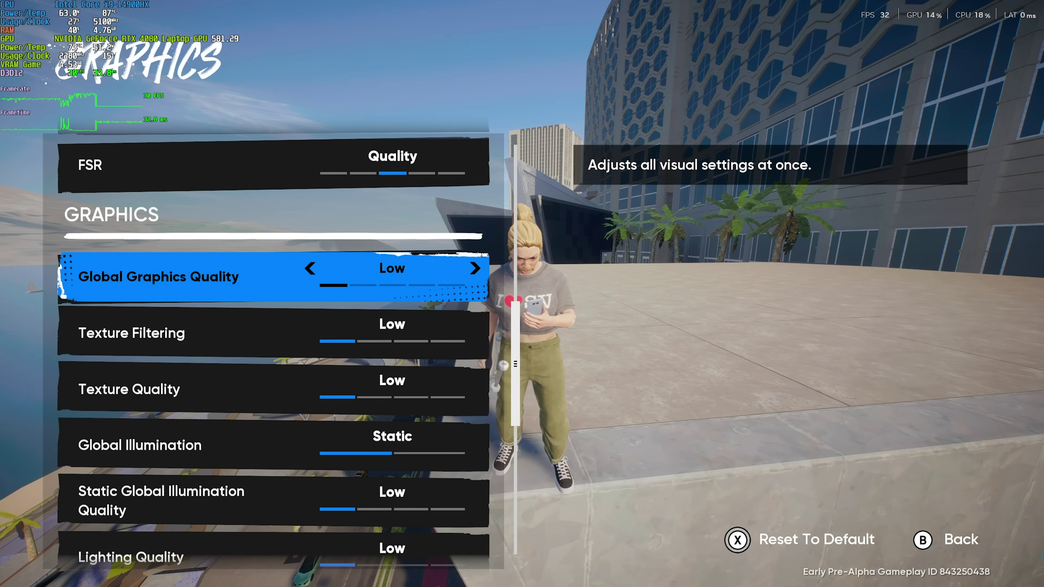
pyautogui.press('Right')
pyautogui.press('Right')
pyautogui.press('Right')
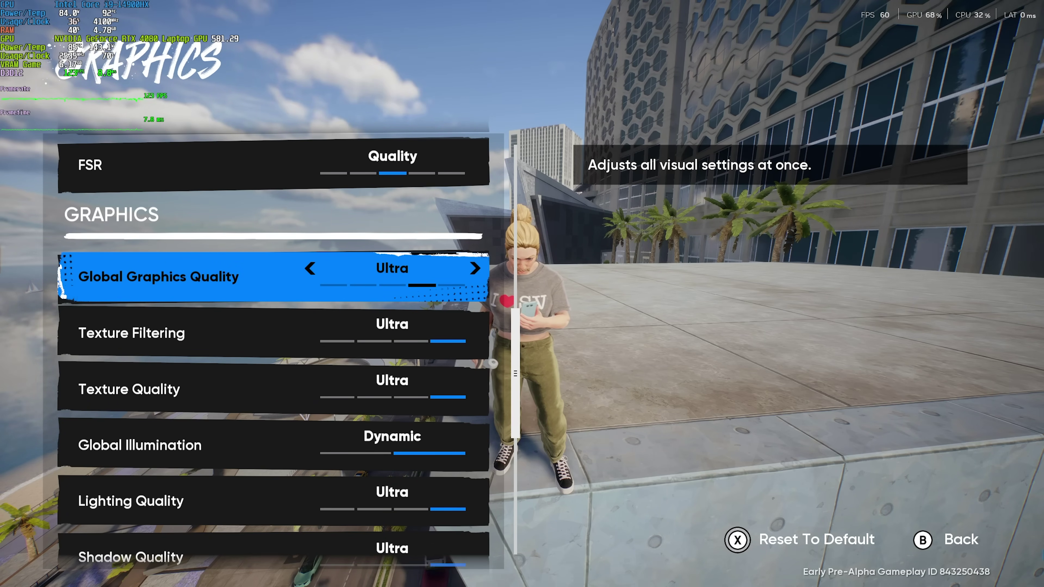
# Step: Lower Texture Filtering, Texture, Lighting, Shadow and Mesh Quality to Low
pyautogui.press('Down')
pyautogui.press('Down')
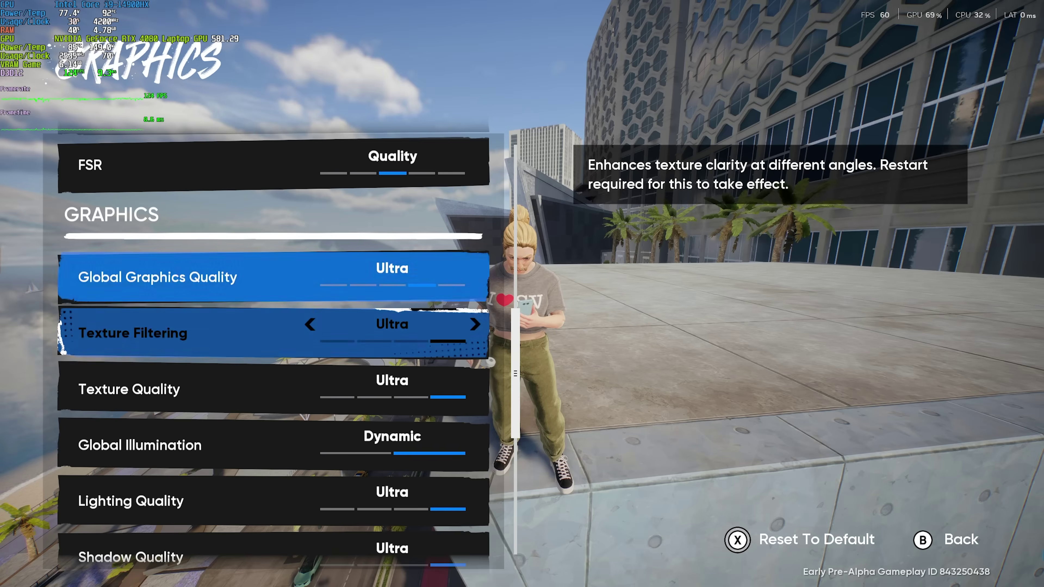
pyautogui.press('Left')
pyautogui.press('Left')
pyautogui.press('Left')
pyautogui.press('Up')
pyautogui.press('Left')
pyautogui.press('Left')
pyautogui.press('Left')
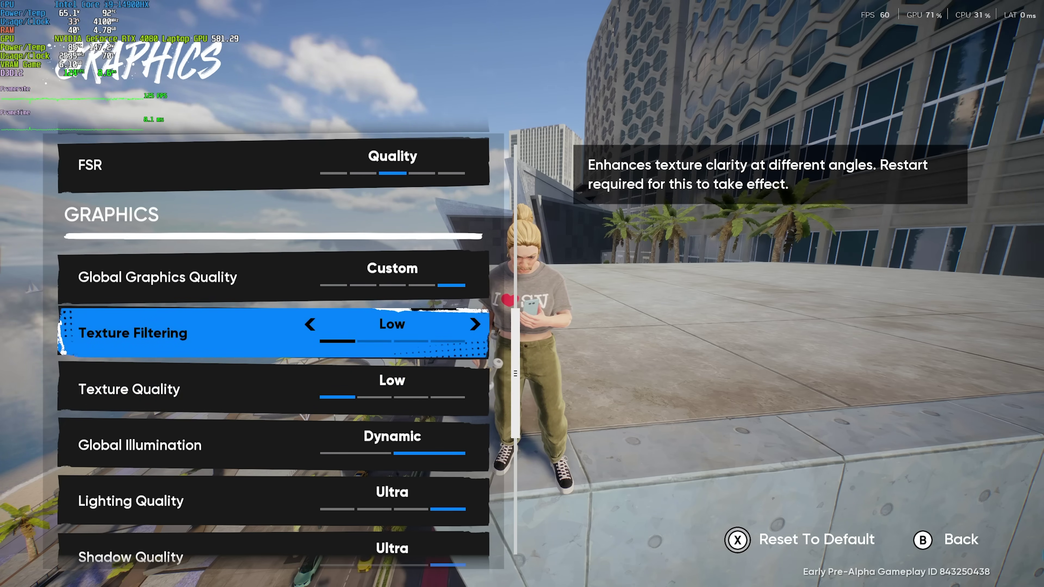
pyautogui.press('Down')
pyautogui.press('Down')
pyautogui.press('Down')
pyautogui.press('Left')
pyautogui.press('Left')
pyautogui.press('Left')
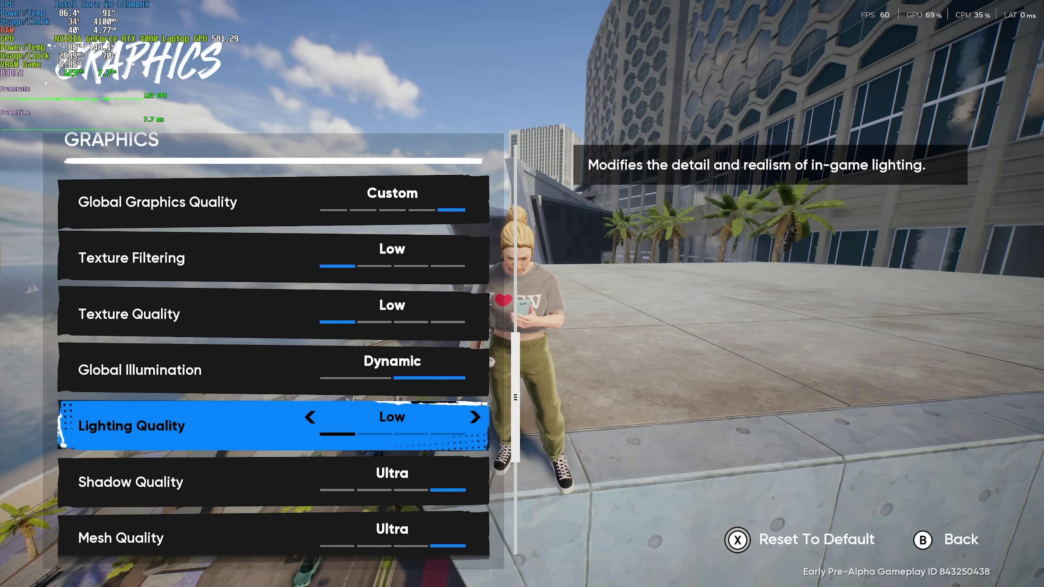
pyautogui.press('Down')
pyautogui.press('Left')
pyautogui.press('Left')
pyautogui.press('Left')
pyautogui.press('Down')
pyautogui.press('Left')
pyautogui.press('Left')
pyautogui.press('Left')
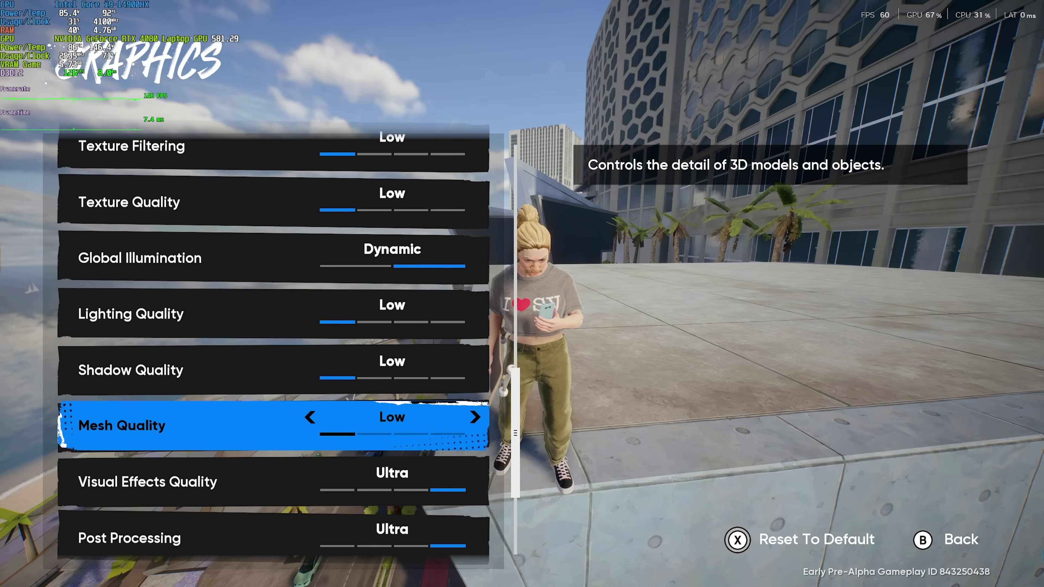
# Step: Set Visual Effects, Post Processing and Ambient Occlusion to Low; turn Motion Blur and Depth of Field Off
pyautogui.press('Down')
pyautogui.press('Left')
pyautogui.press('Left')
pyautogui.press('Left')
pyautogui.press('Down')
pyautogui.press('Left')
pyautogui.press('Left')
pyautogui.press('Left')
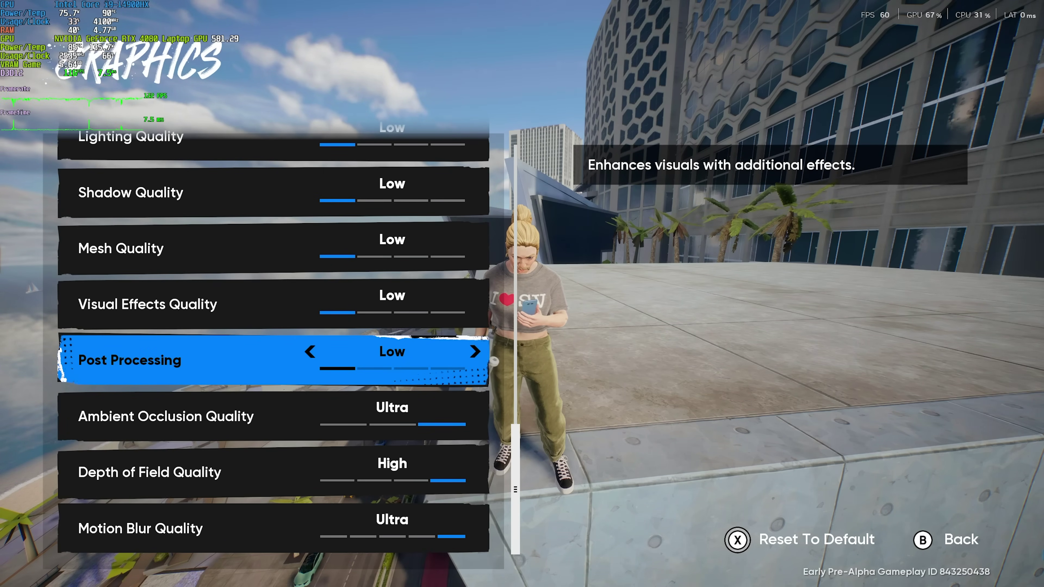
pyautogui.press('Down')
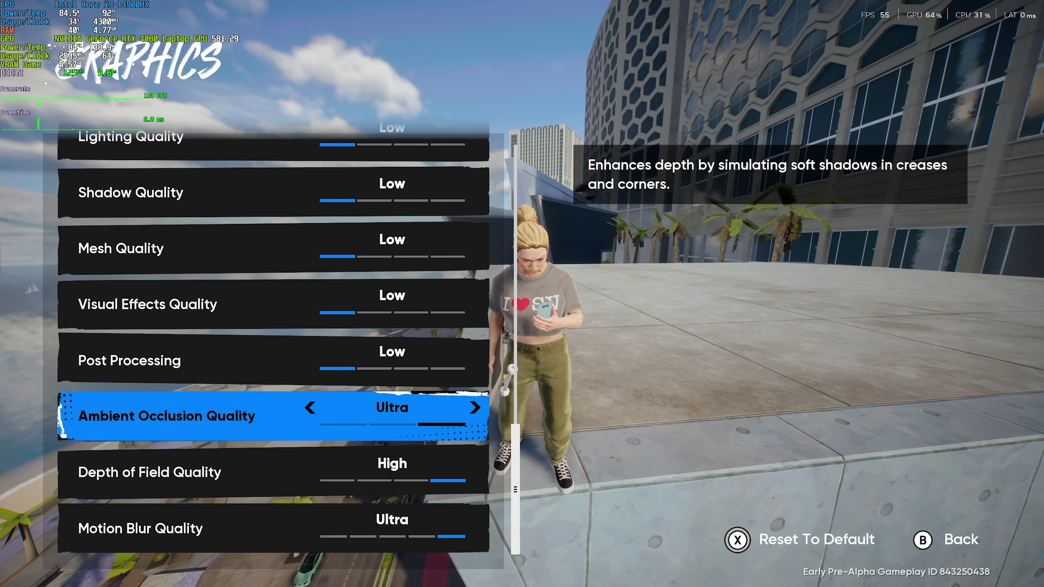
pyautogui.press('Left')
pyautogui.press('Left')
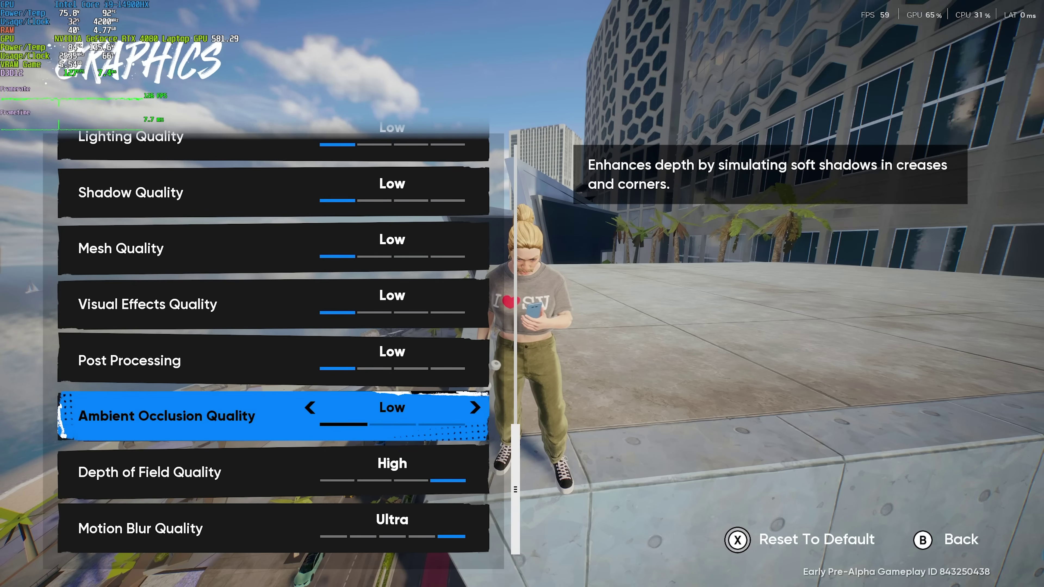
pyautogui.press('Down')
pyautogui.press('Down')
pyautogui.press('Left')
pyautogui.press('Left')
pyautogui.press('Left')
pyautogui.press('Left')
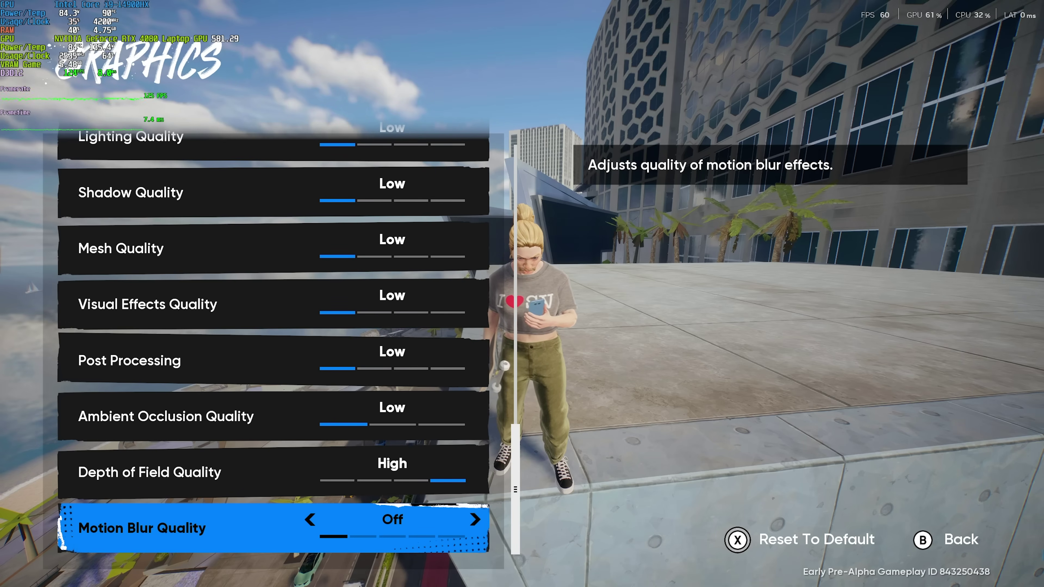
pyautogui.press('Up')
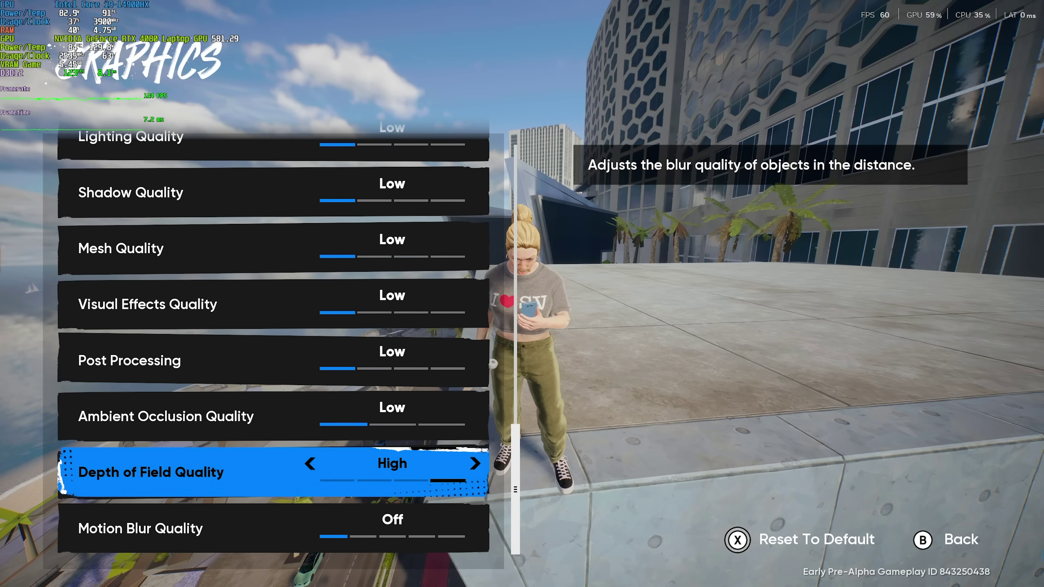
pyautogui.press('Right')
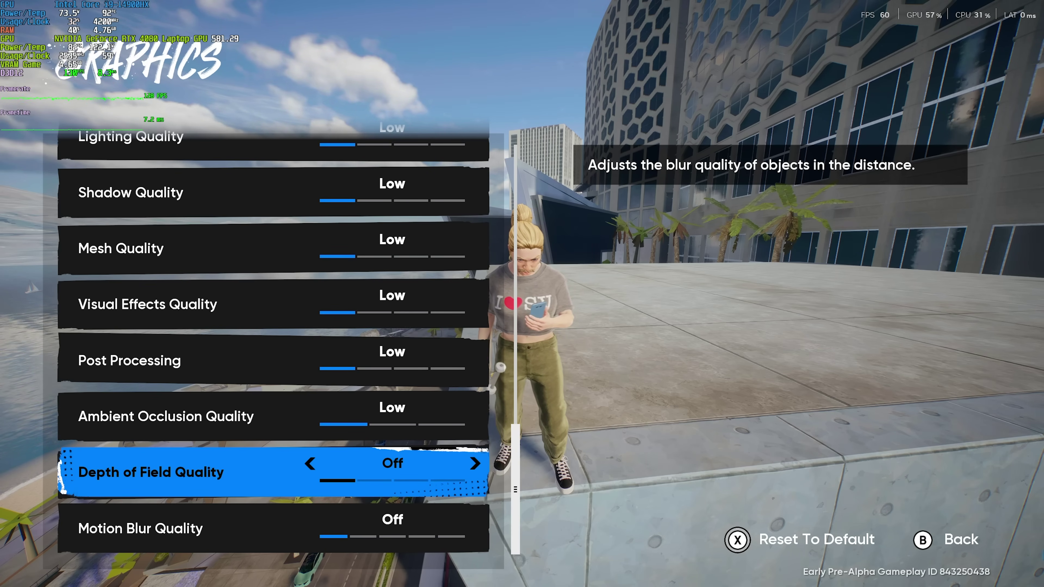
pyautogui.click(271, 528)
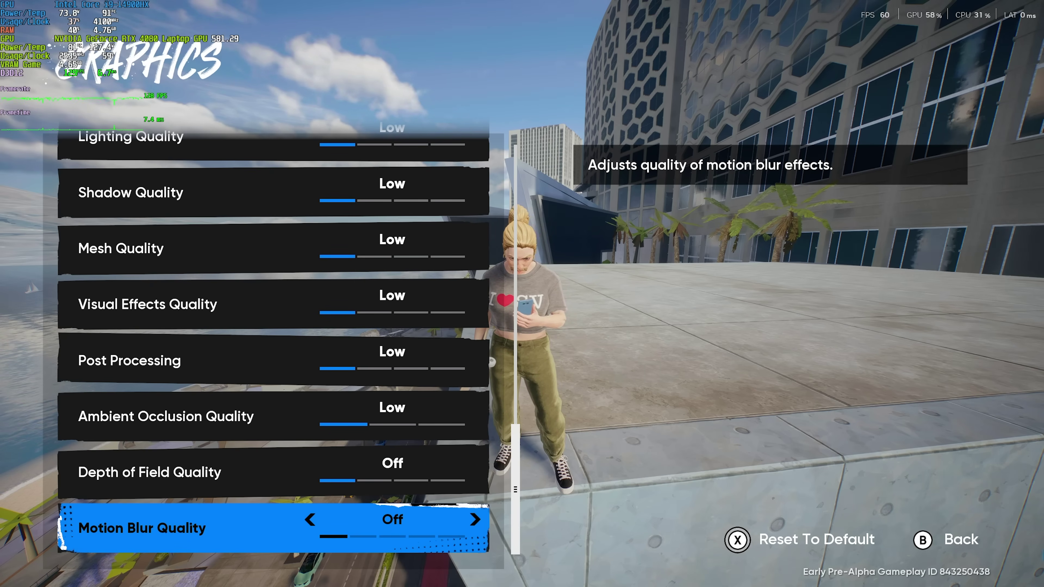
pyautogui.press('Up')
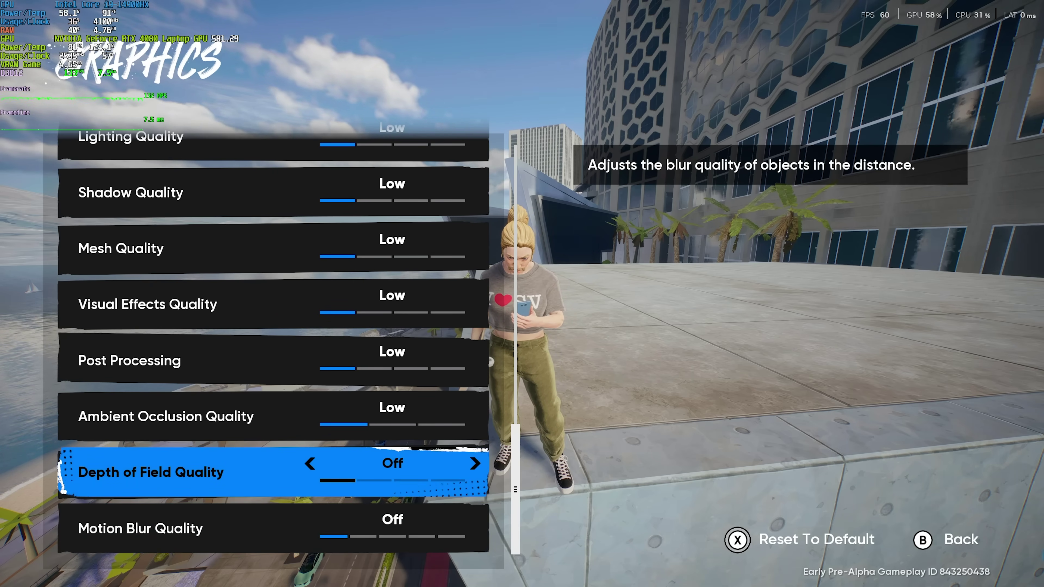
pyautogui.press('Up')
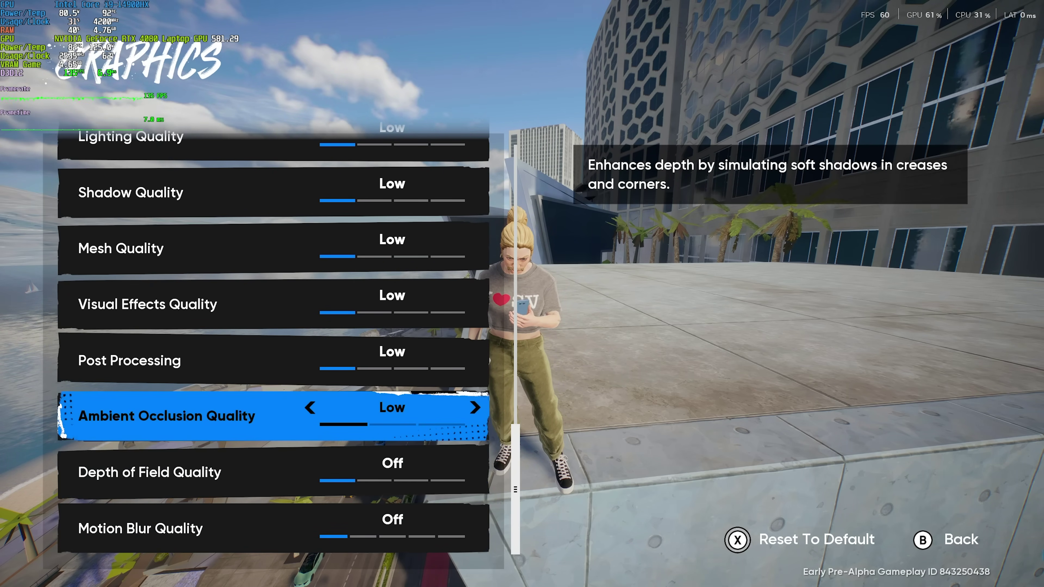
# Step: Turn Depth of Field off and switch Global Illumination from Dynamic to Static
pyautogui.press('Up')
pyautogui.press('Up')
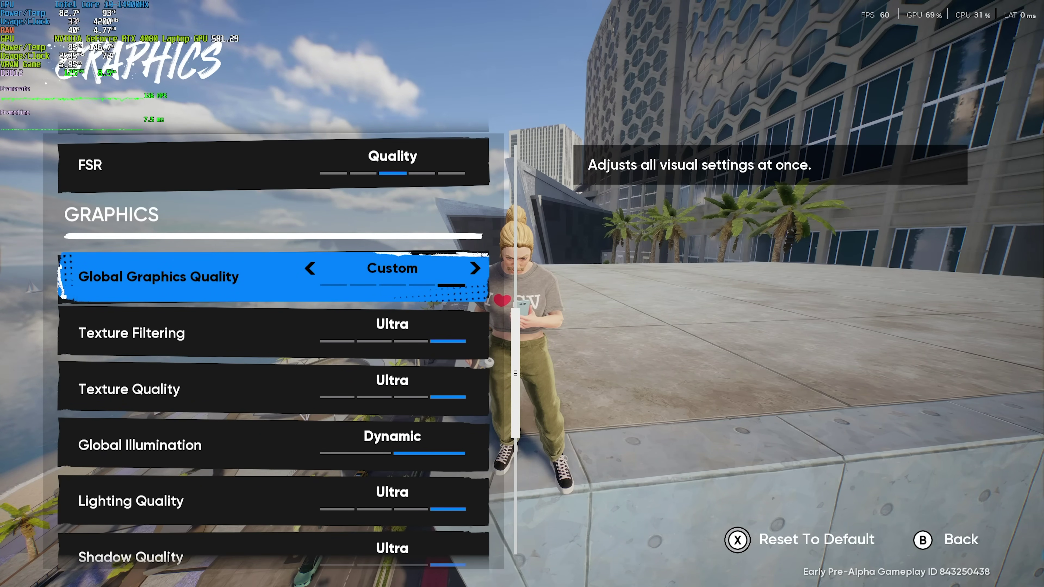
pyautogui.press('Down')
pyautogui.press('Down')
pyautogui.press('Down')
pyautogui.press('Down')
pyautogui.press('Down')
pyautogui.press('Down')
pyautogui.press('Down')
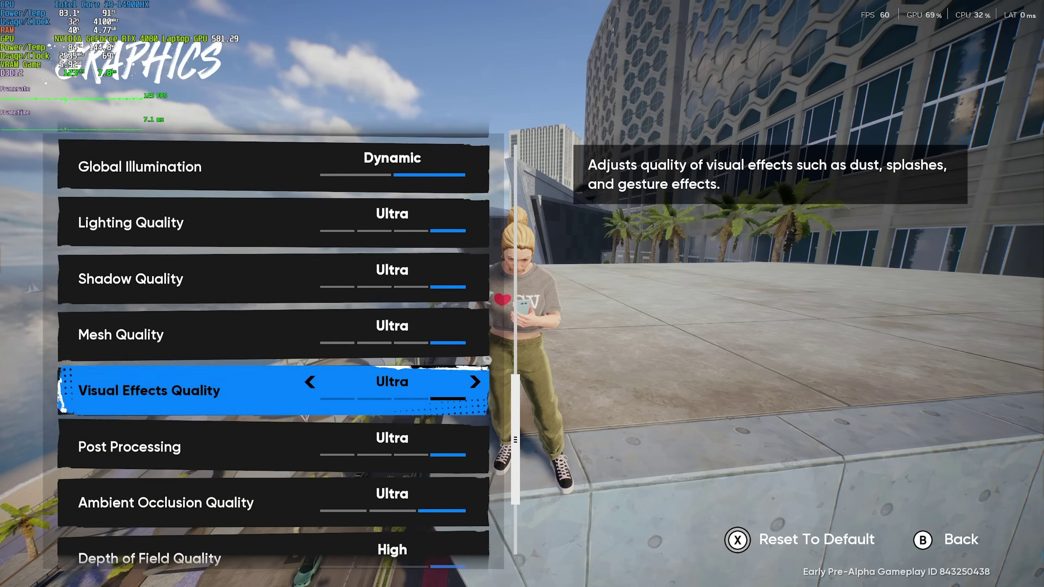
pyautogui.press('Down')
pyautogui.press('Down')
pyautogui.press('Down')
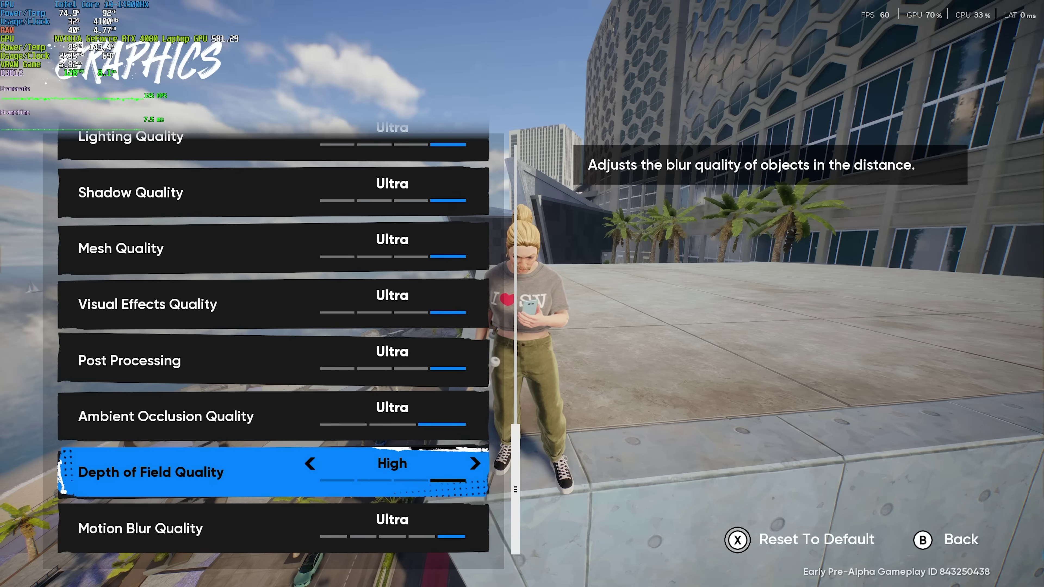
pyautogui.press('Right')
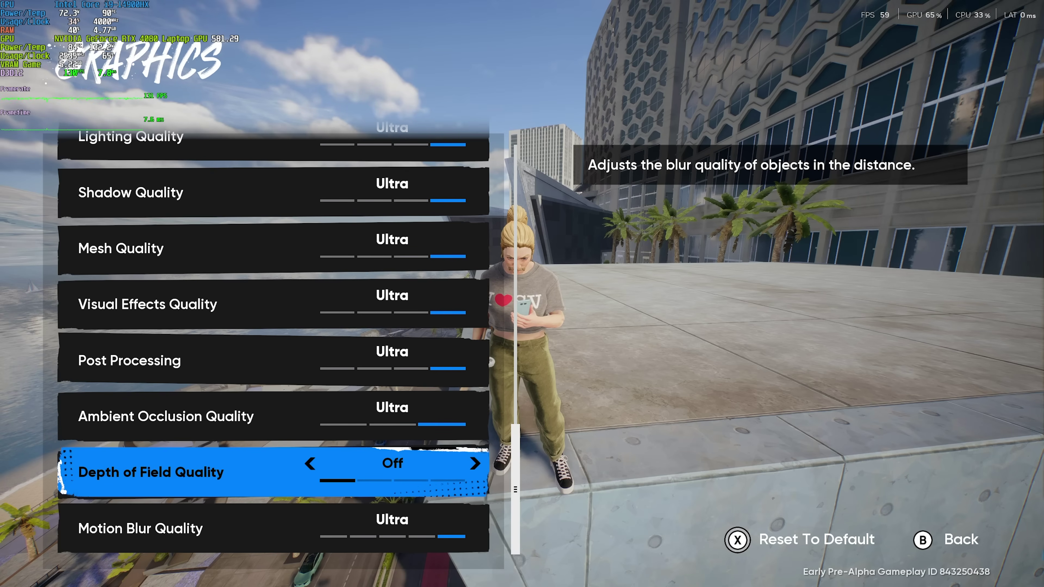
pyautogui.press('Up')
pyautogui.press('Up')
pyautogui.press('Up')
pyautogui.press('Up')
pyautogui.press('Up')
pyautogui.press('Up')
pyautogui.press('Up')
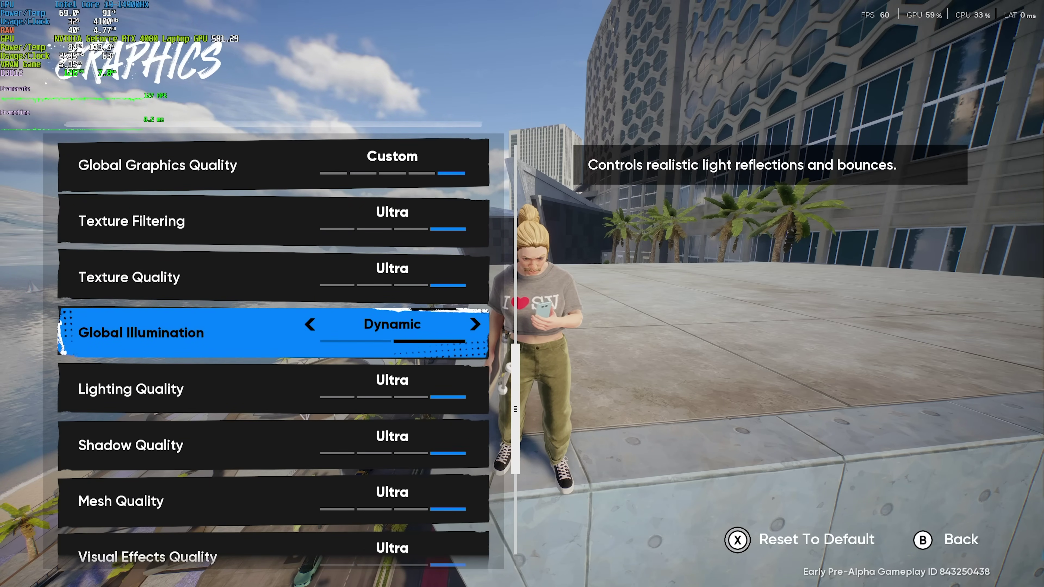
pyautogui.press('Left')
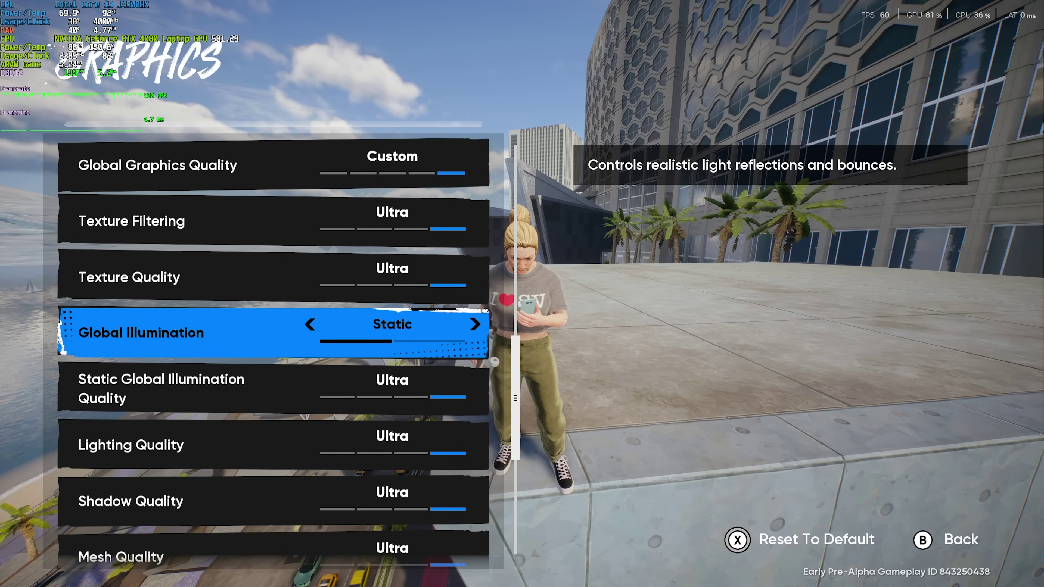
pyautogui.press('Down')
pyautogui.press('Down')
pyautogui.press('Down')
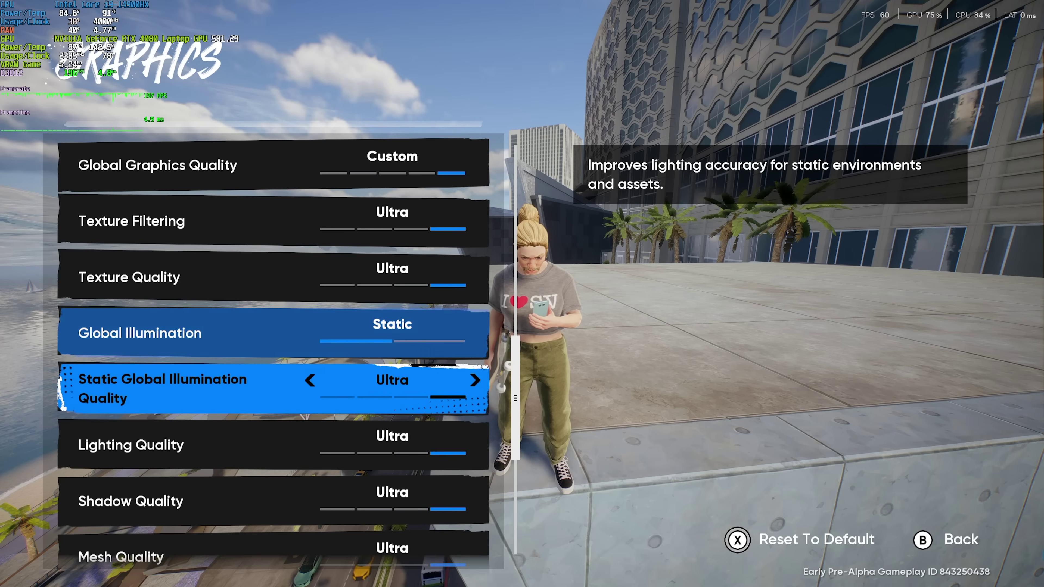
pyautogui.press('Down')
pyautogui.press('Down')
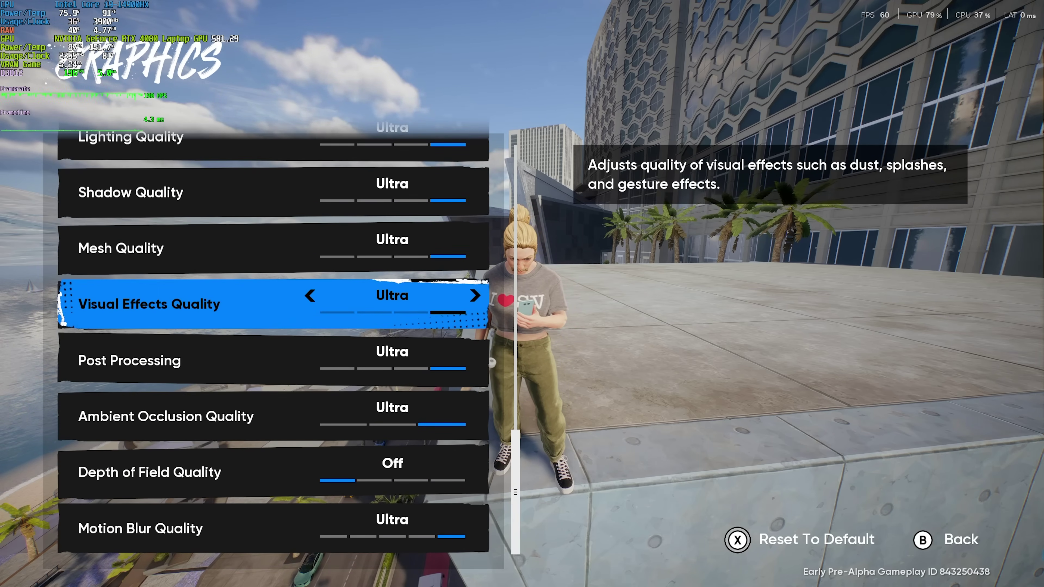
pyautogui.press('Up')
pyautogui.press('Up')
pyautogui.press('Up')
pyautogui.press('Up')
pyautogui.press('Up')
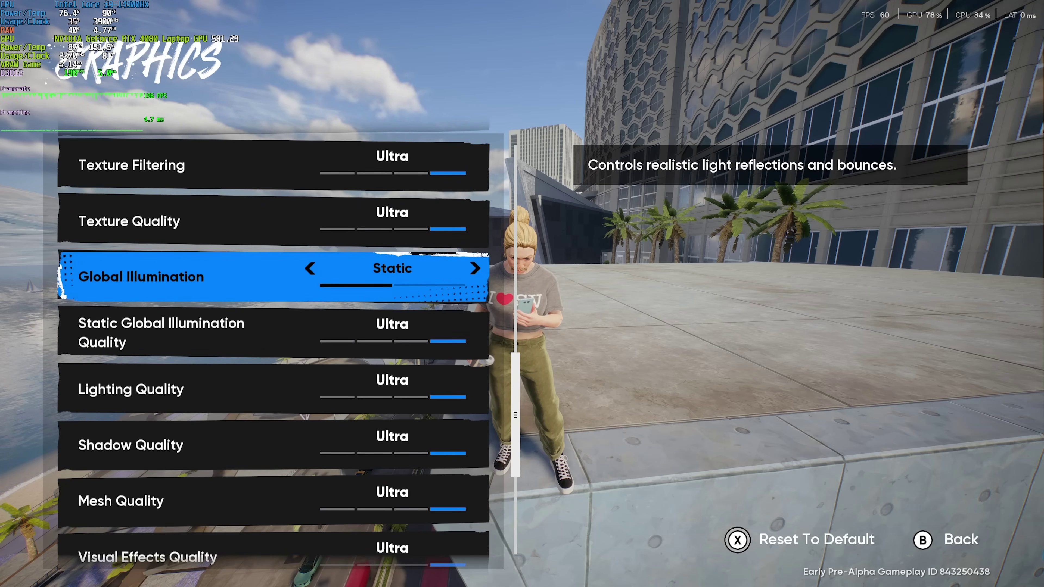
pyautogui.press('Down')
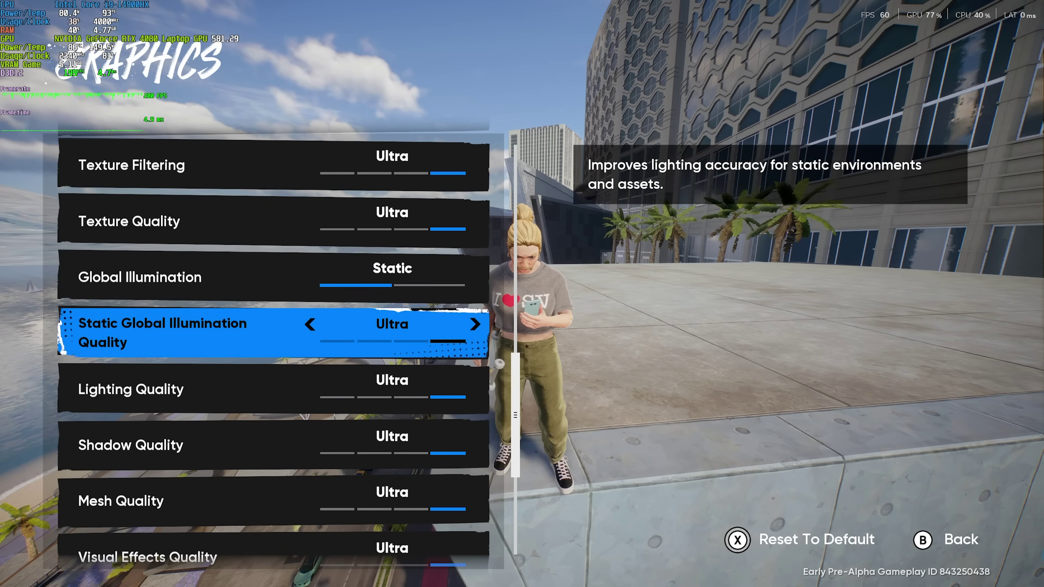
pyautogui.press('Down')
pyautogui.press('Down')
pyautogui.press('Down')
pyautogui.press('Down')
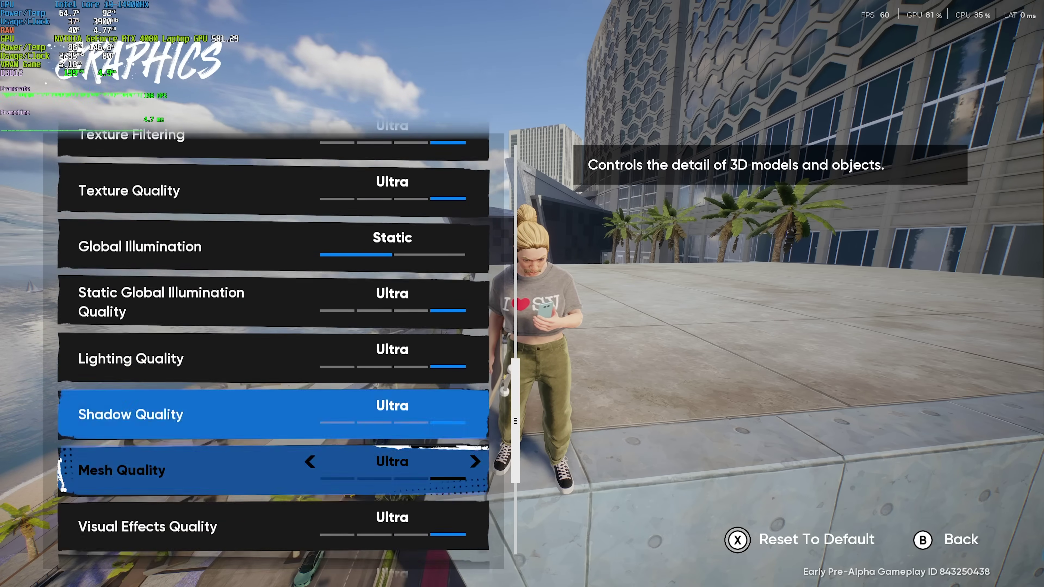
pyautogui.press('Down')
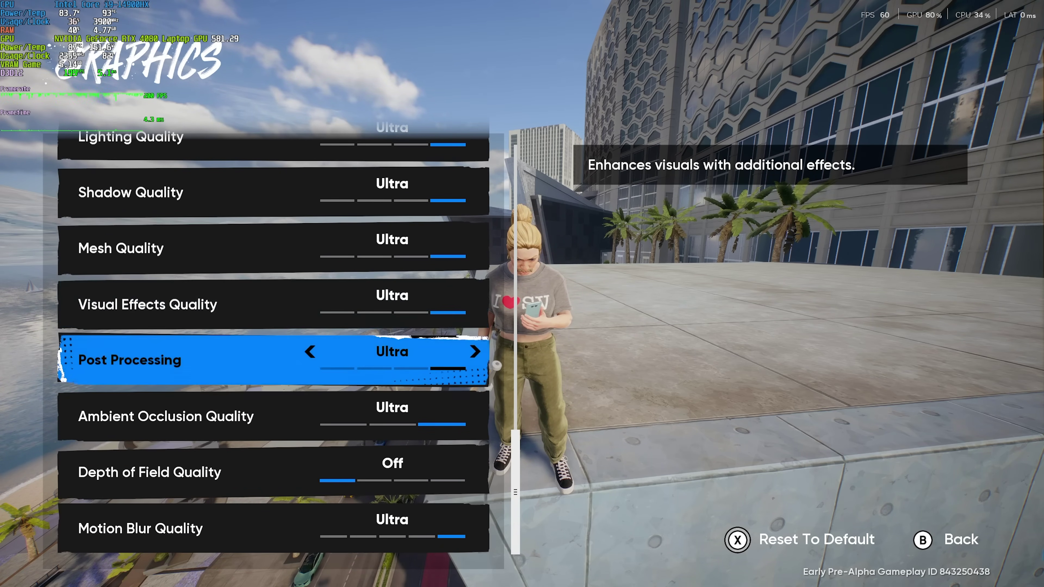
pyautogui.press('Down')
pyautogui.press('Down')
pyautogui.press('Down')
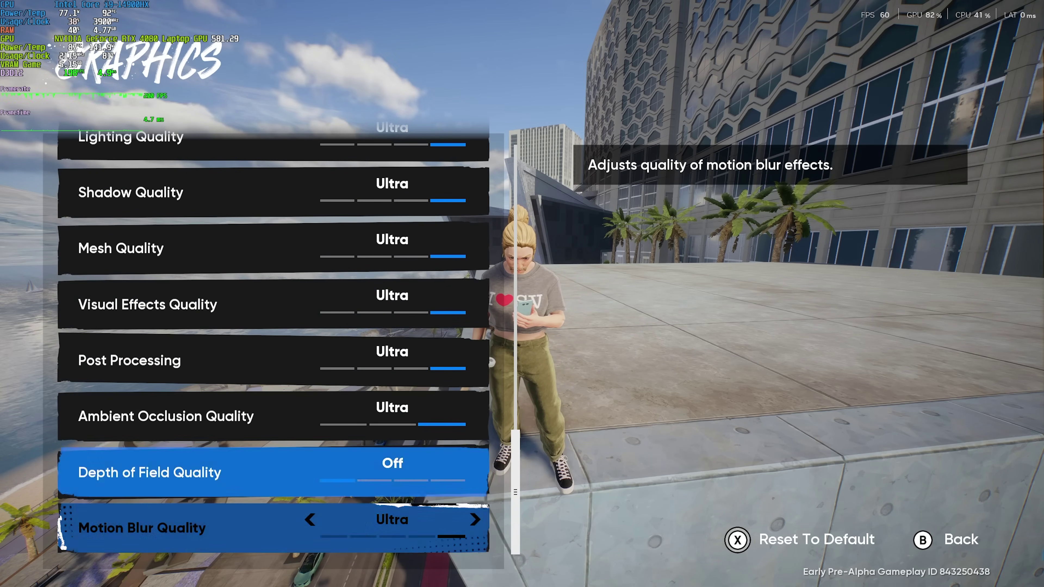
pyautogui.press('Up')
pyautogui.press('Up')
pyautogui.press('Up')
pyautogui.press('Up')
pyautogui.press('Up')
pyautogui.press('Up')
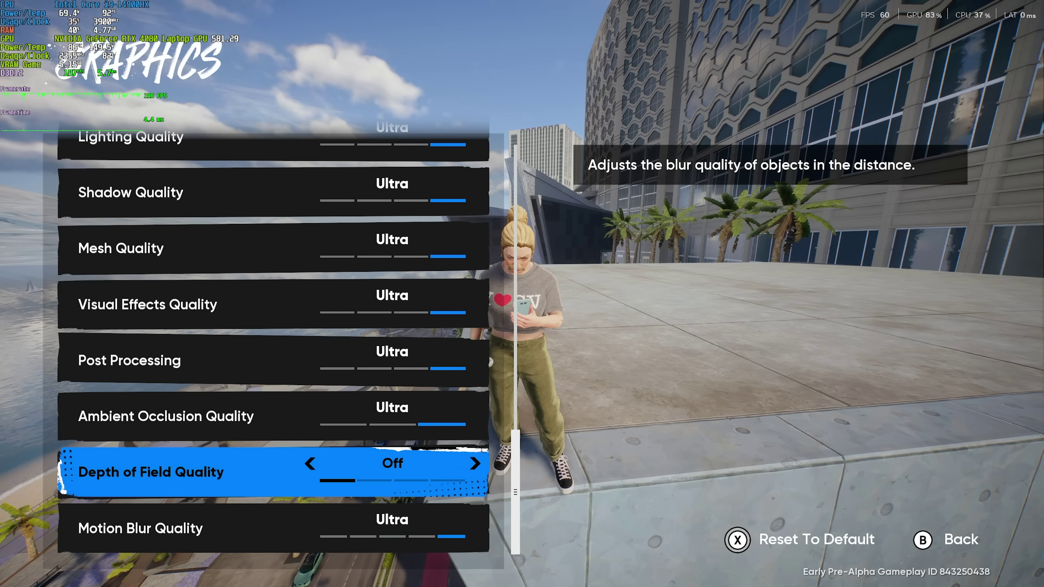
pyautogui.press('Up')
pyautogui.press('Up')
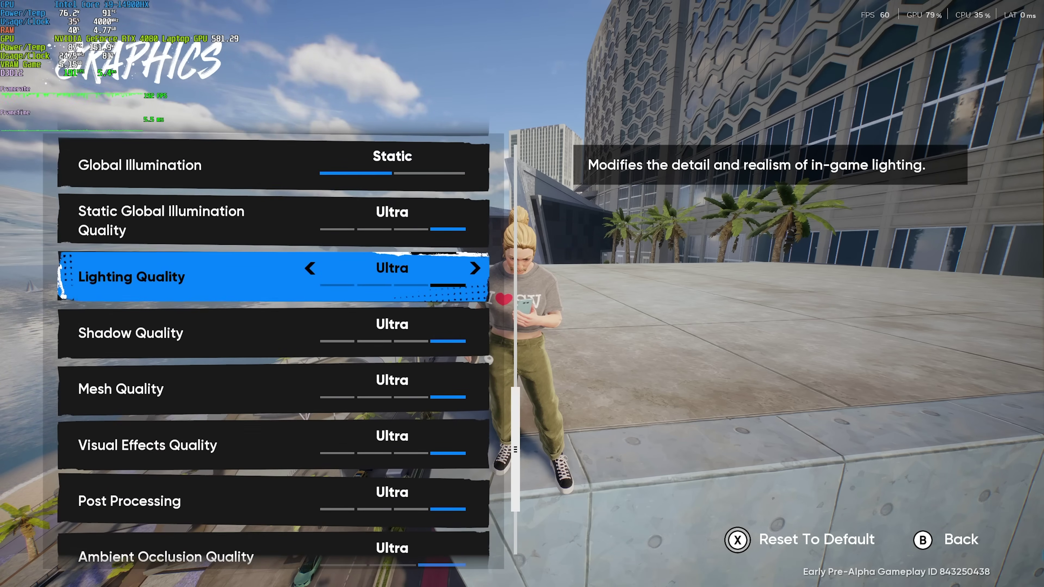
pyautogui.press('Up')
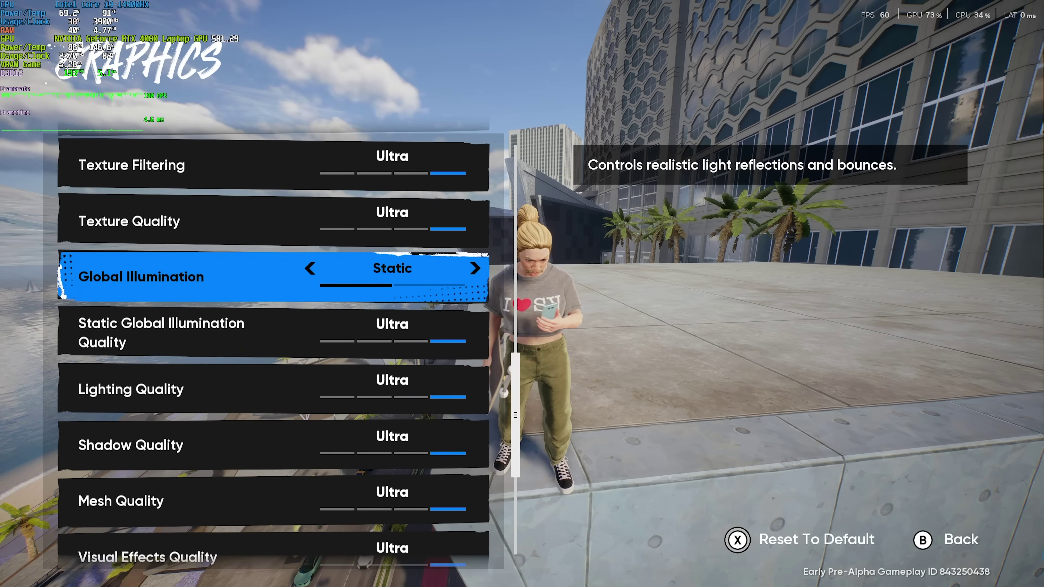
pyautogui.press('Up')
pyautogui.press('Down')
pyautogui.press('Down')
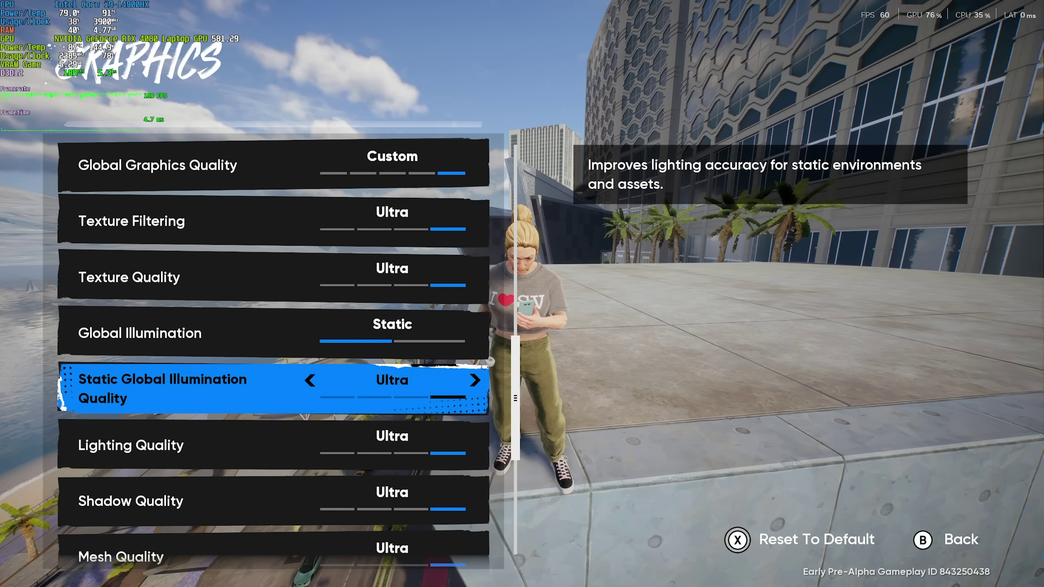
pyautogui.press('Down')
pyautogui.press('Down')
pyautogui.press('Down')
pyautogui.press('Down')
pyautogui.press('Down')
pyautogui.press('Down')
pyautogui.press('Down')
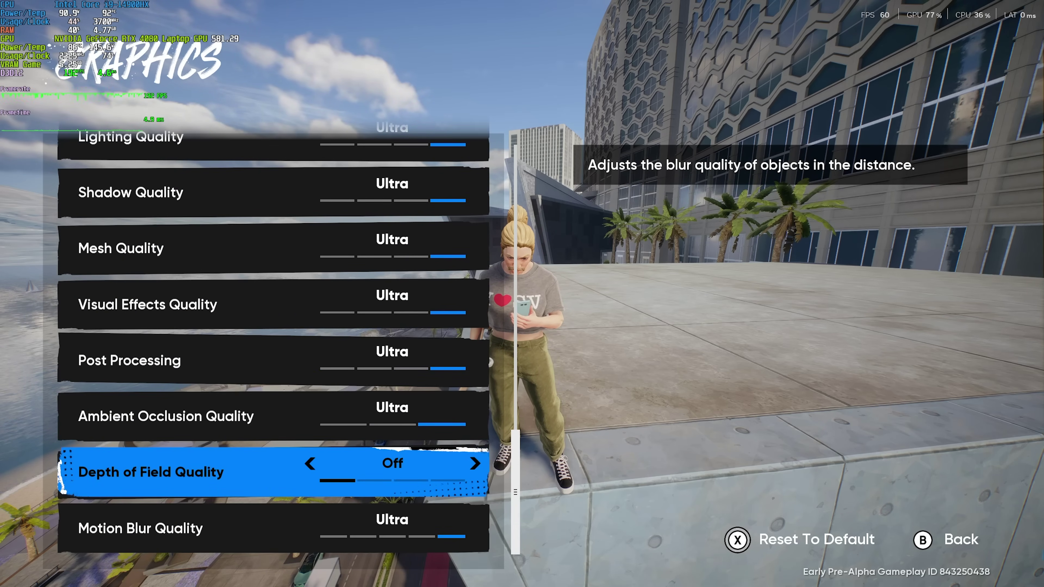
pyautogui.press('Up')
pyautogui.press('Up')
pyautogui.press('Up')
pyautogui.press('Up')
pyautogui.press('Up')
pyautogui.press('Up')
pyautogui.press('Up')
pyautogui.press('Up')
pyautogui.press('Up')
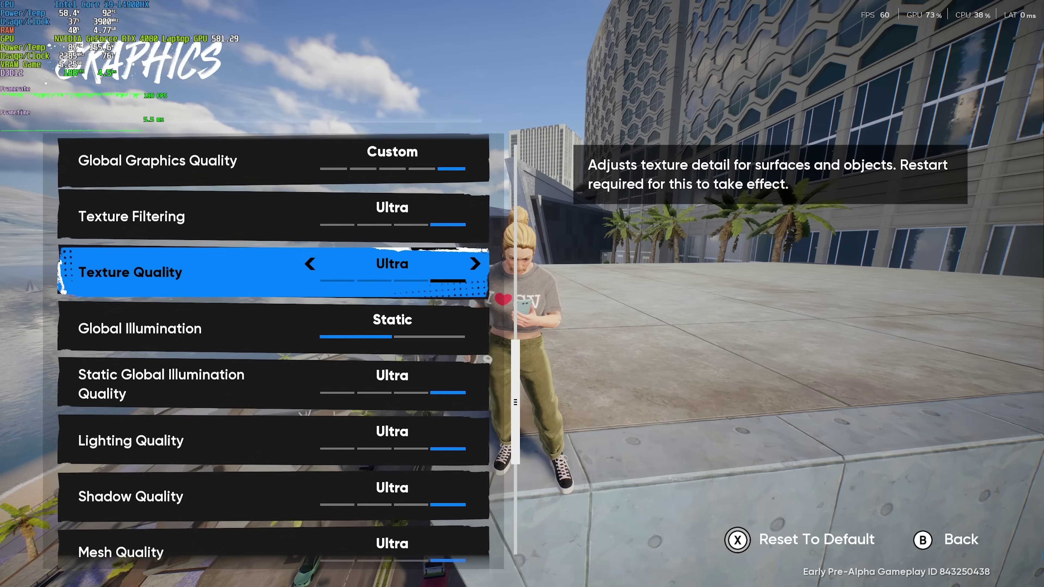
pyautogui.press('Up')
pyautogui.press('Up')
pyautogui.press('Up')
pyautogui.press('Up')
pyautogui.press('Up')
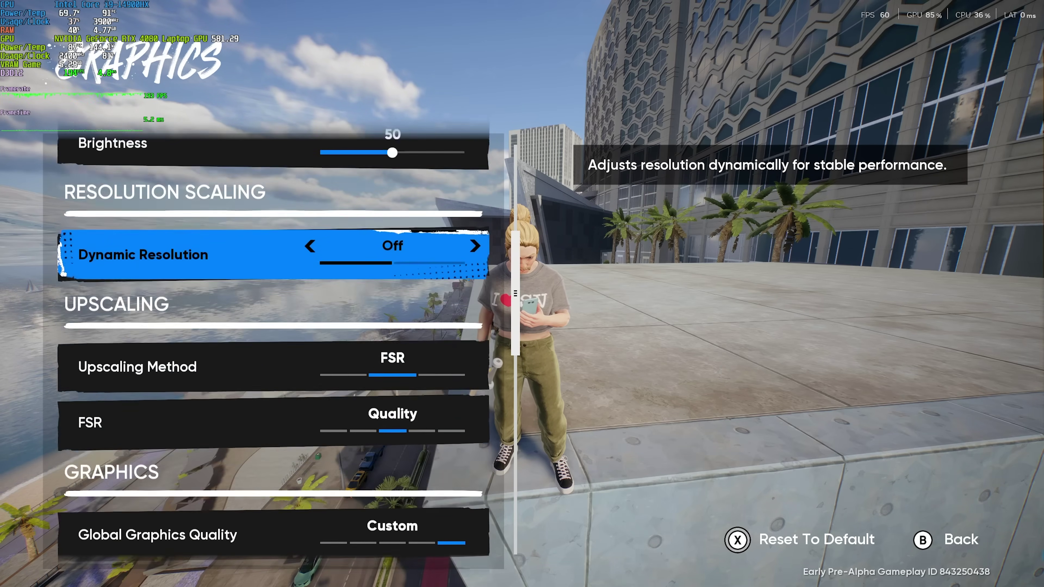
# Step: Confirm upscaling reads FSR Quality, then back out of Graphics, Settings and the pause menu
pyautogui.press('Up')
pyautogui.press('Down')
pyautogui.press('Down')
pyautogui.press('Down')
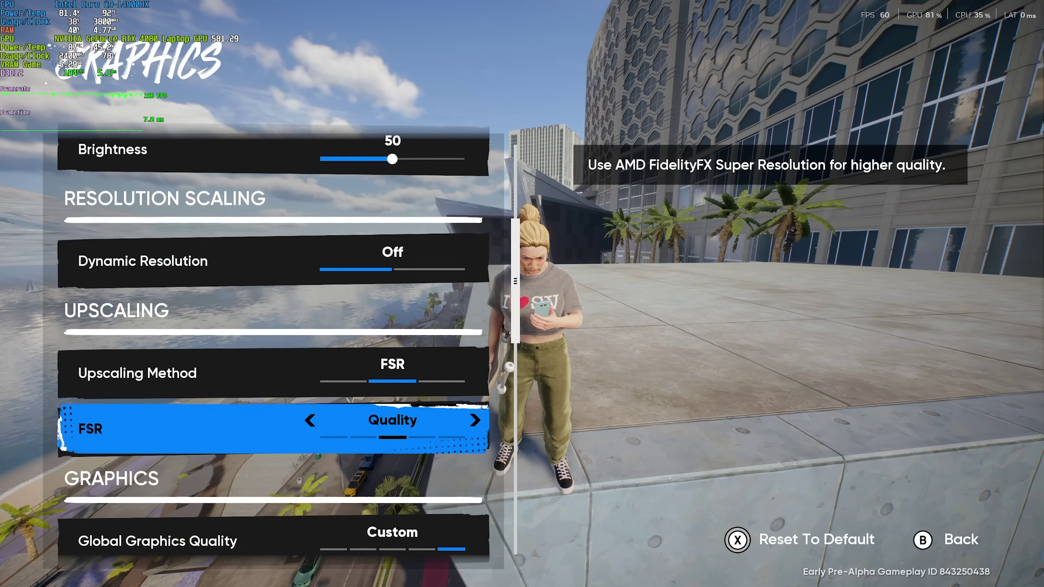
pyautogui.press('Escape')
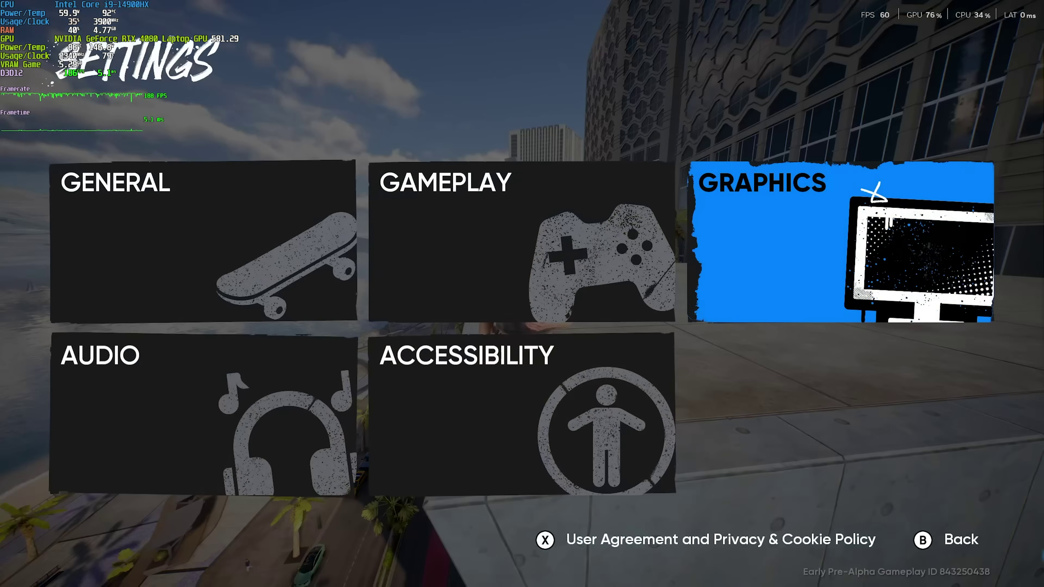
pyautogui.press('Escape')
pyautogui.press('Escape')
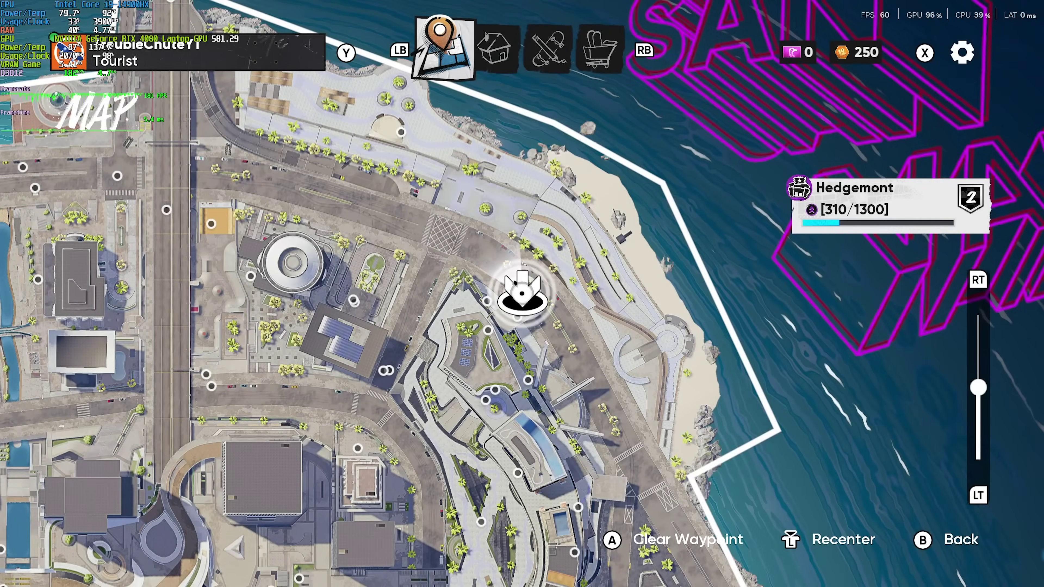
pyautogui.press('Escape')
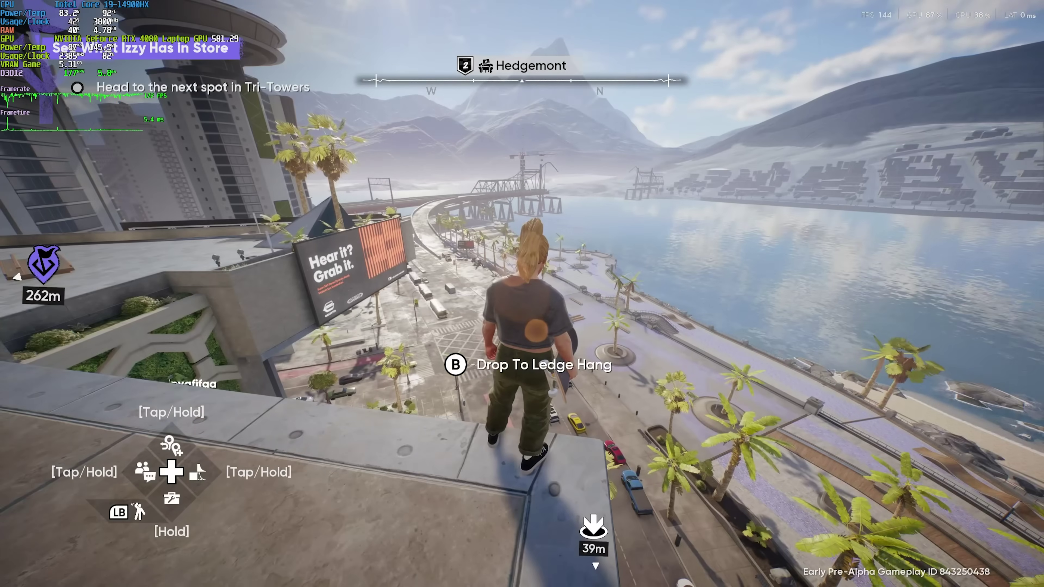